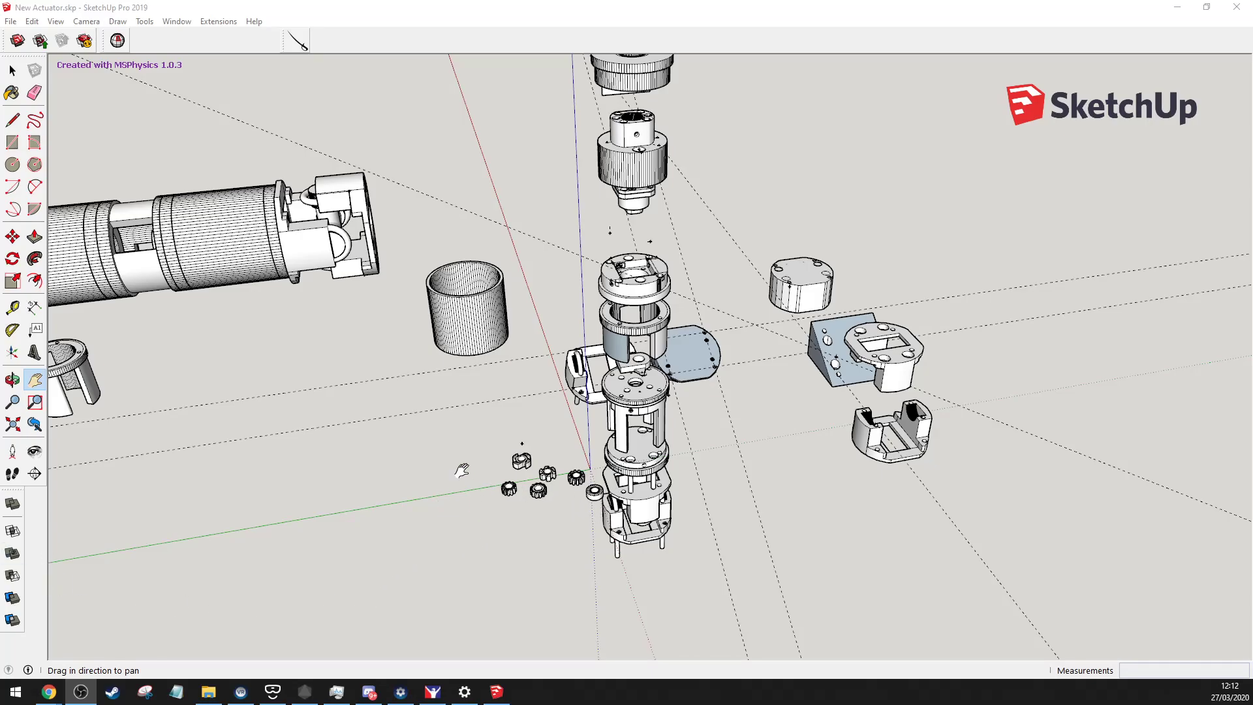
Examine the assembled actuator tube with its rod and end joint, and compare it with the exploded stack of parts
drag(405, 350, 895, 361)
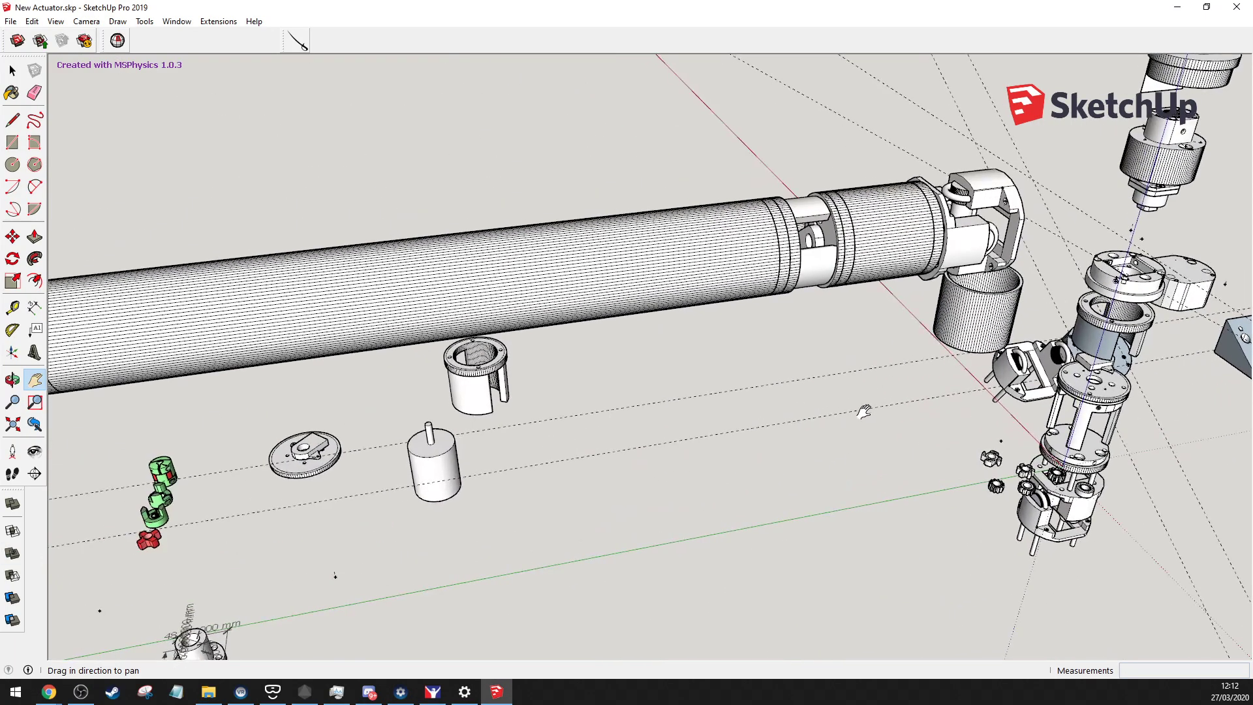
scroll(864, 411, down, 4)
key(o)
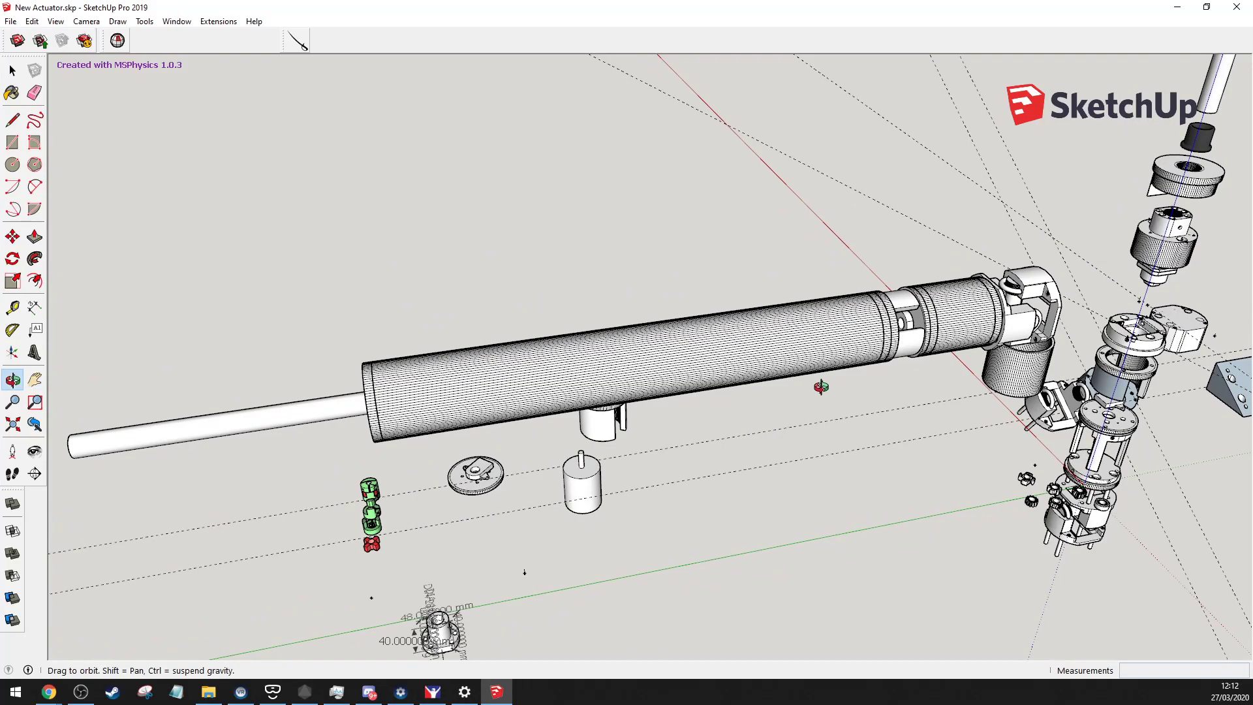
drag(821, 386, 693, 396)
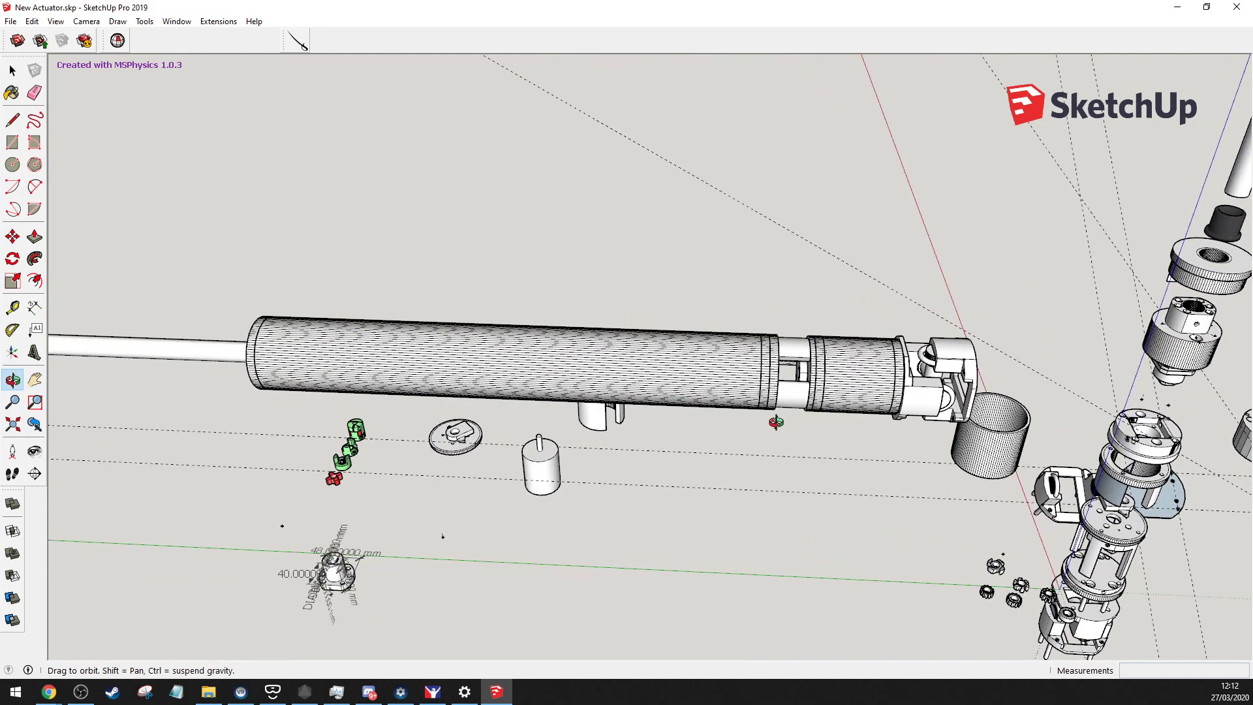
key(h)
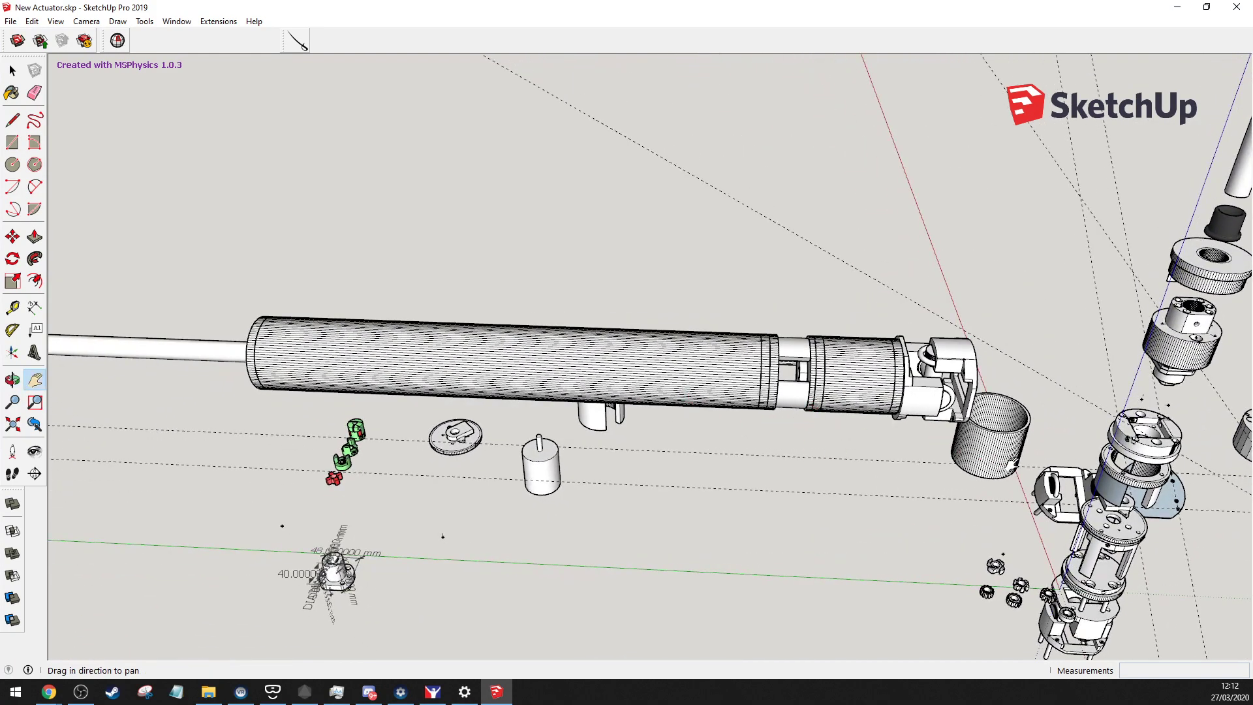
drag(1013, 464, 608, 297)
drag(785, 295, 674, 389)
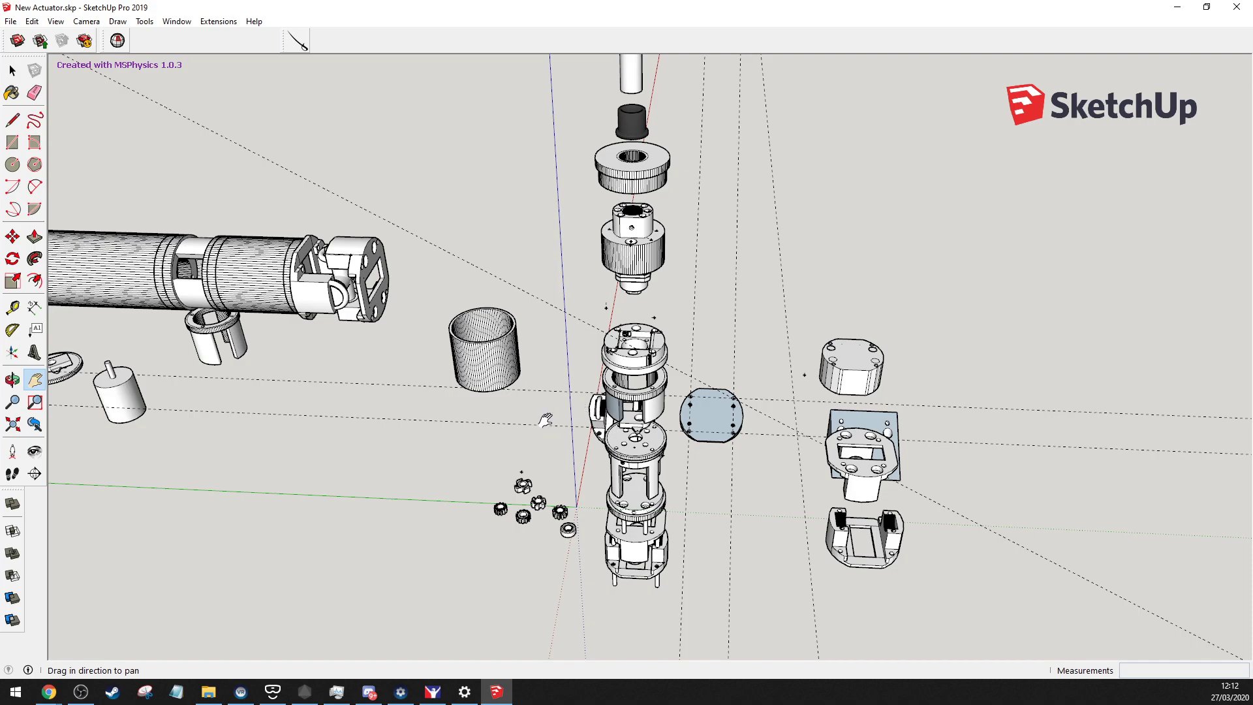
key(o)
drag(532, 392, 588, 415)
scroll(612, 442, up, 3)
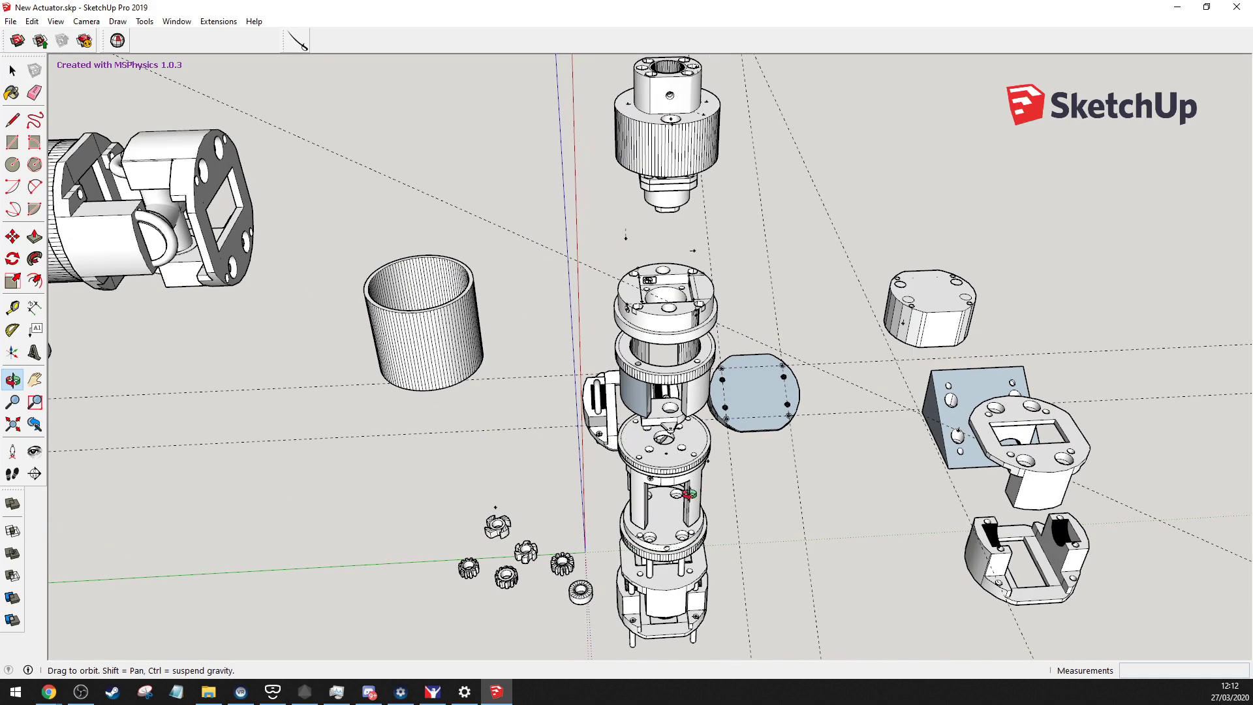
Inspect the lower universal joint of the exploded stack, including its mounting pins, cross-piece and underside
mouse_move(636, 470)
mouse_down()
mouse_move(592, 372)
mouse_move(700, 288)
mouse_move(802, 437)
mouse_move(697, 462)
mouse_up()
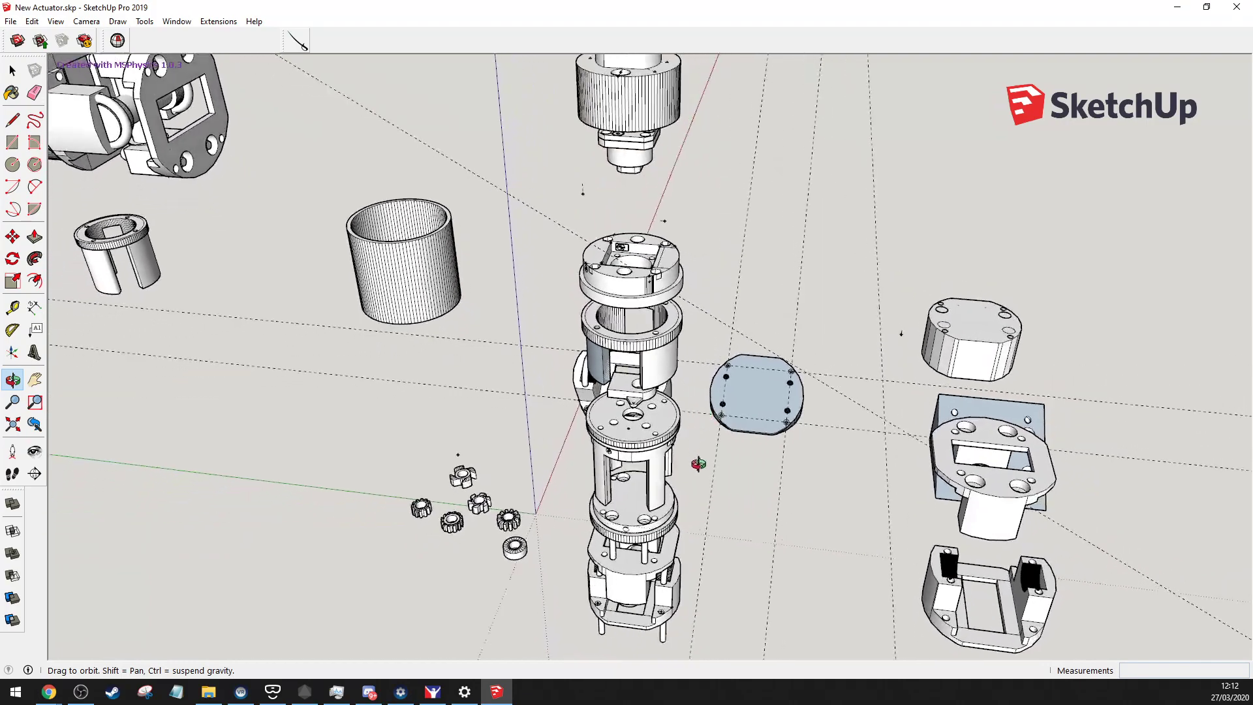
scroll(696, 554, up, 6)
key(h)
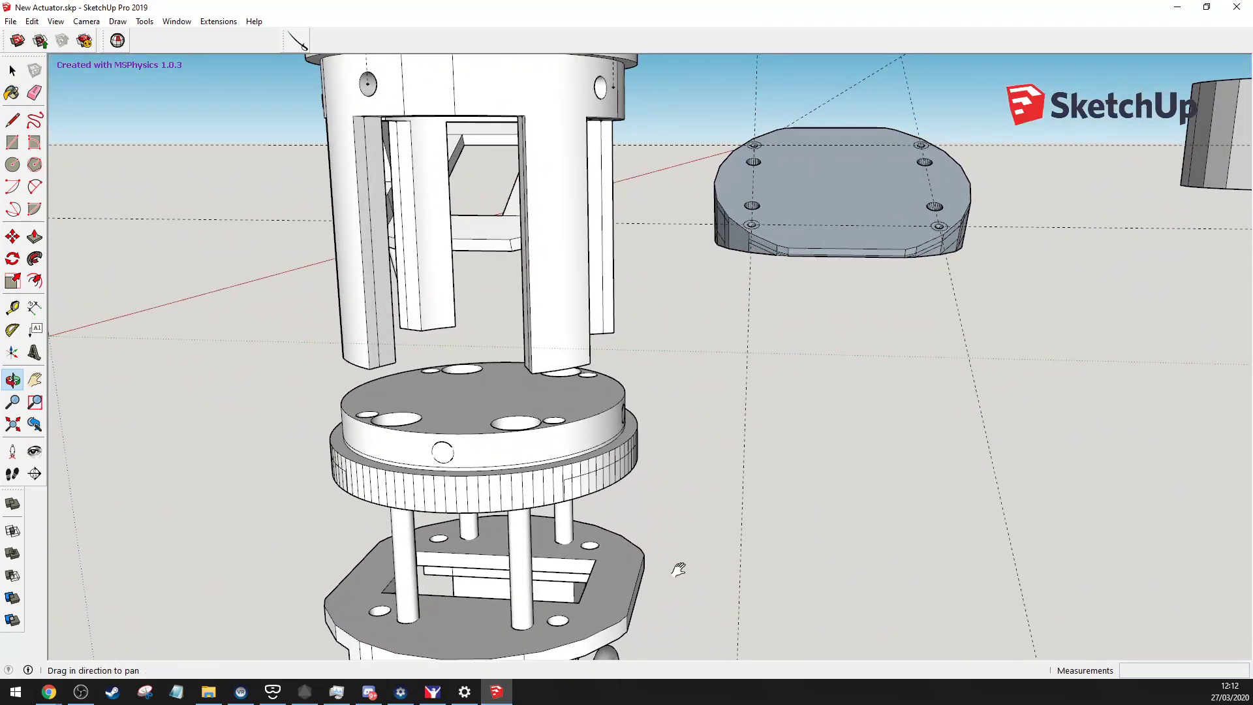
drag(677, 570, 771, 309)
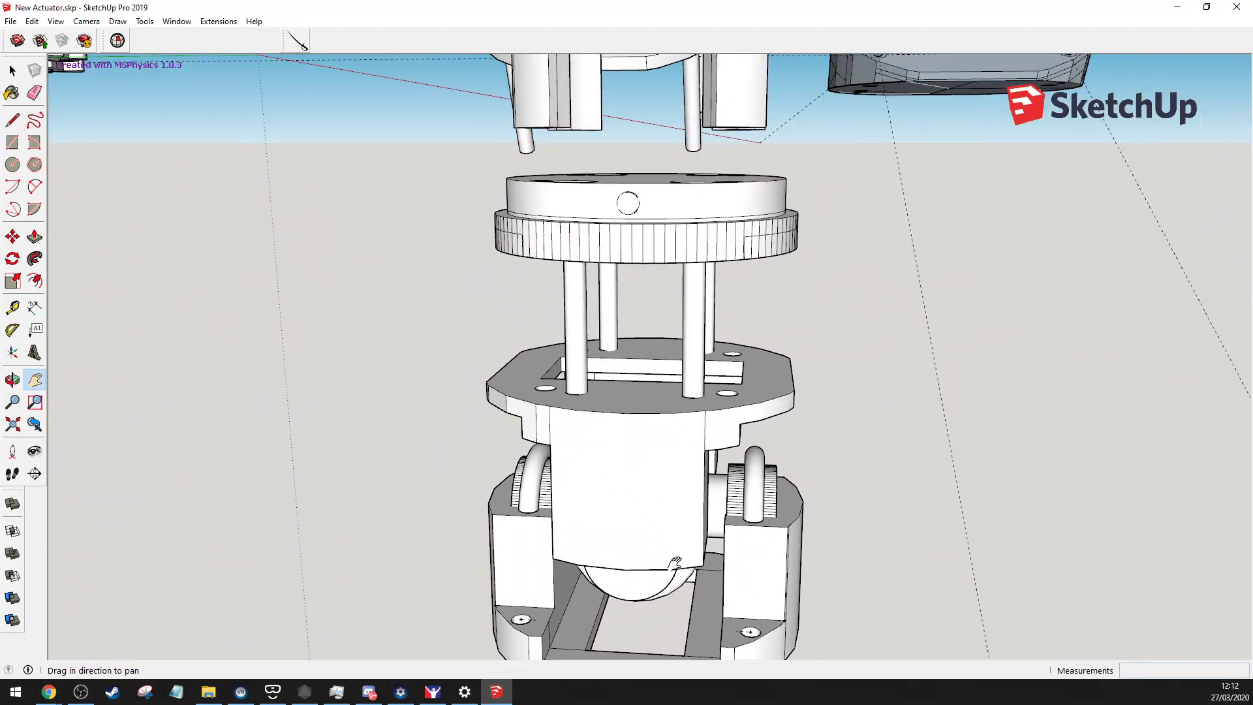
key(space)
scroll(601, 487, up, 1)
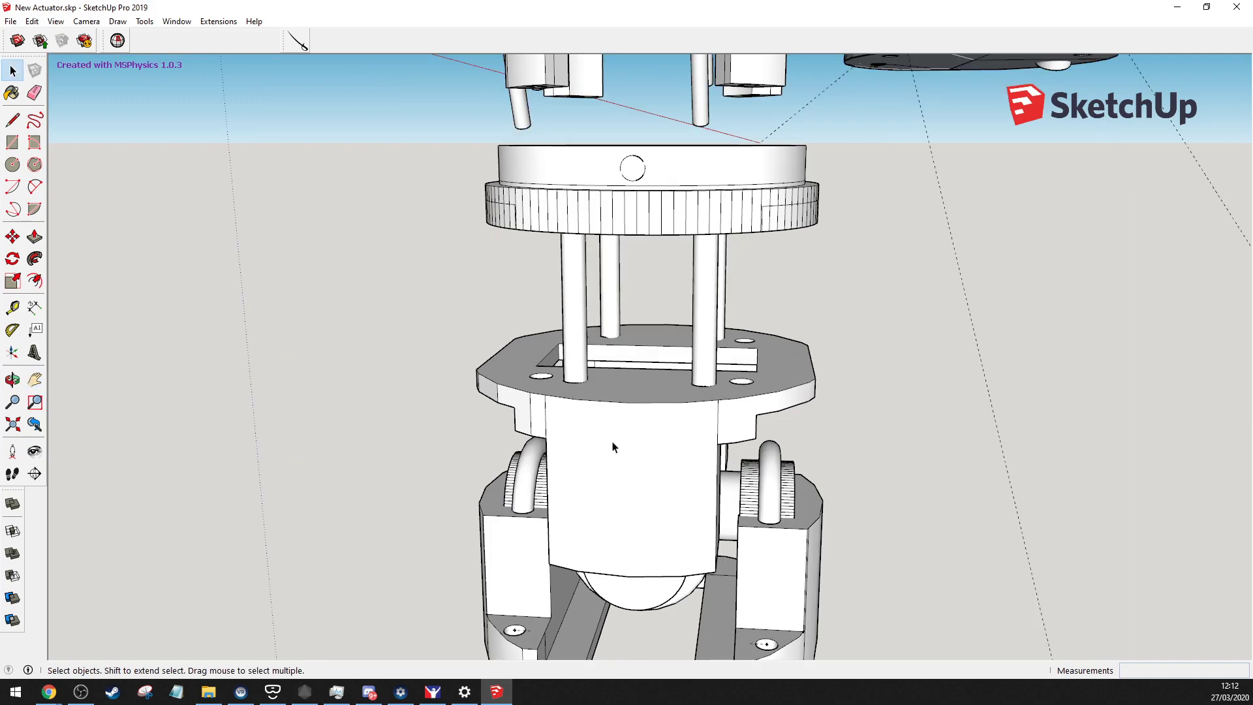
scroll(718, 450, up, 1)
middle_drag(567, 506, 769, 444)
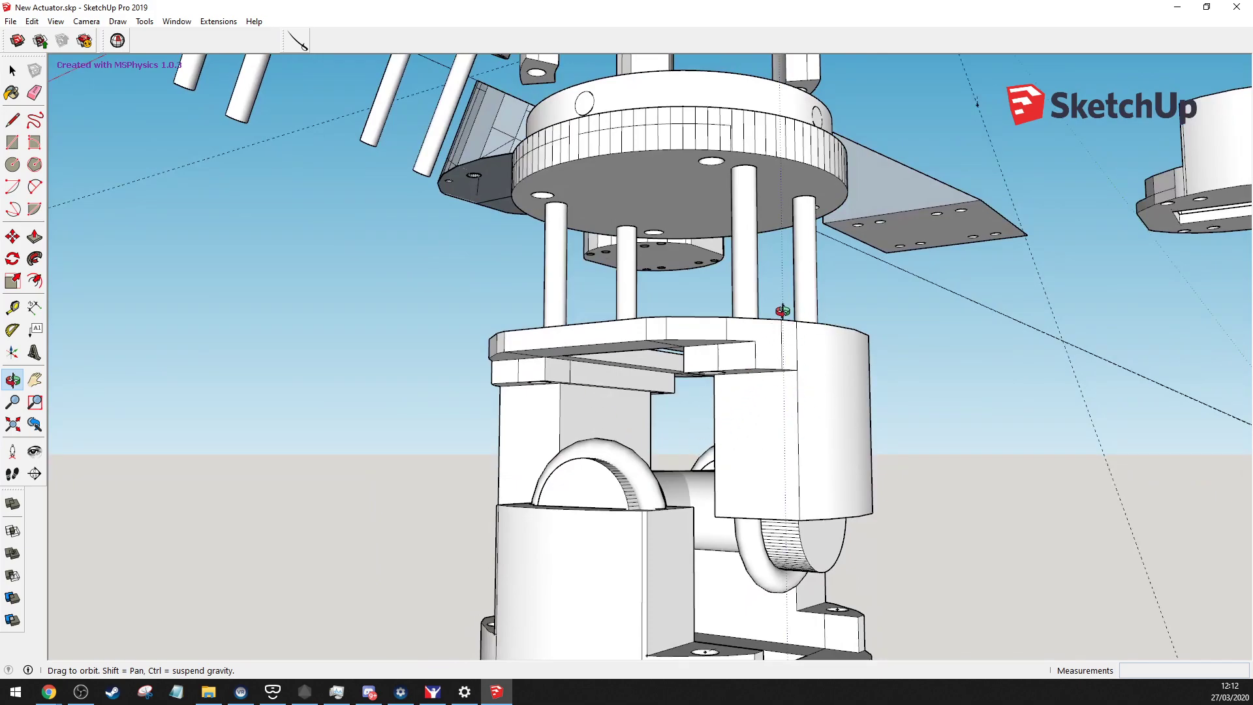
drag(784, 311, 672, 414)
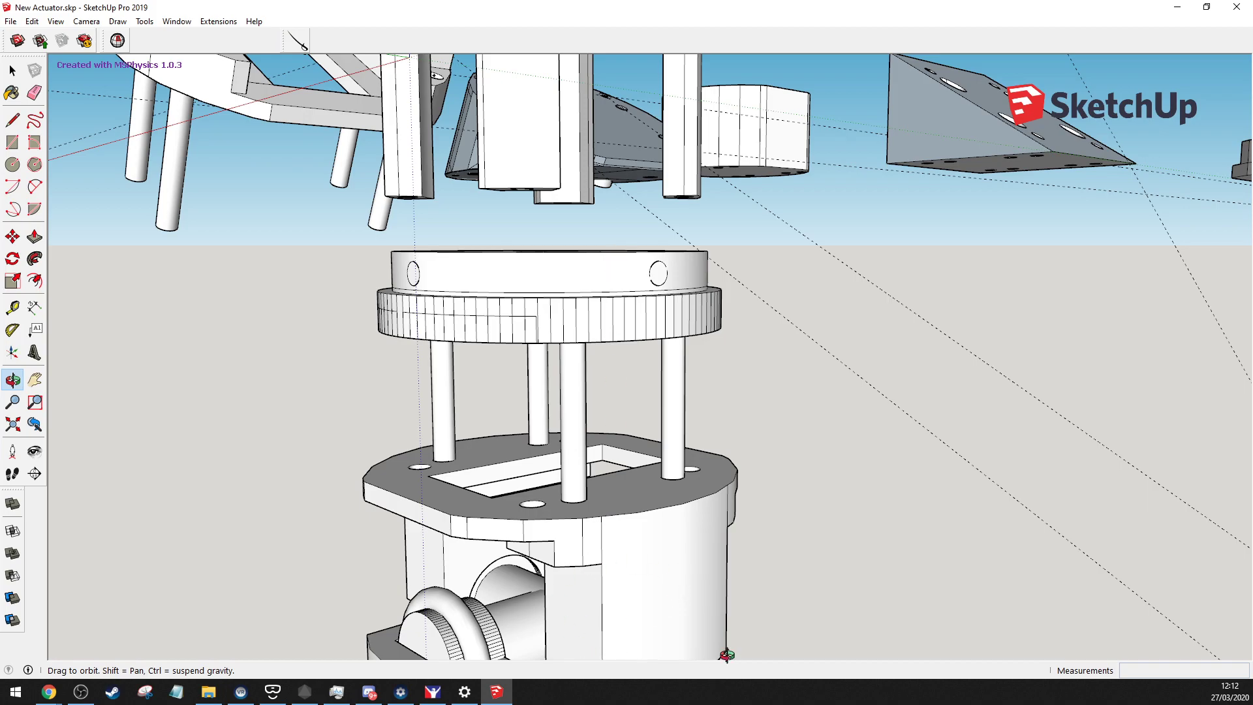
drag(610, 610, 611, 168)
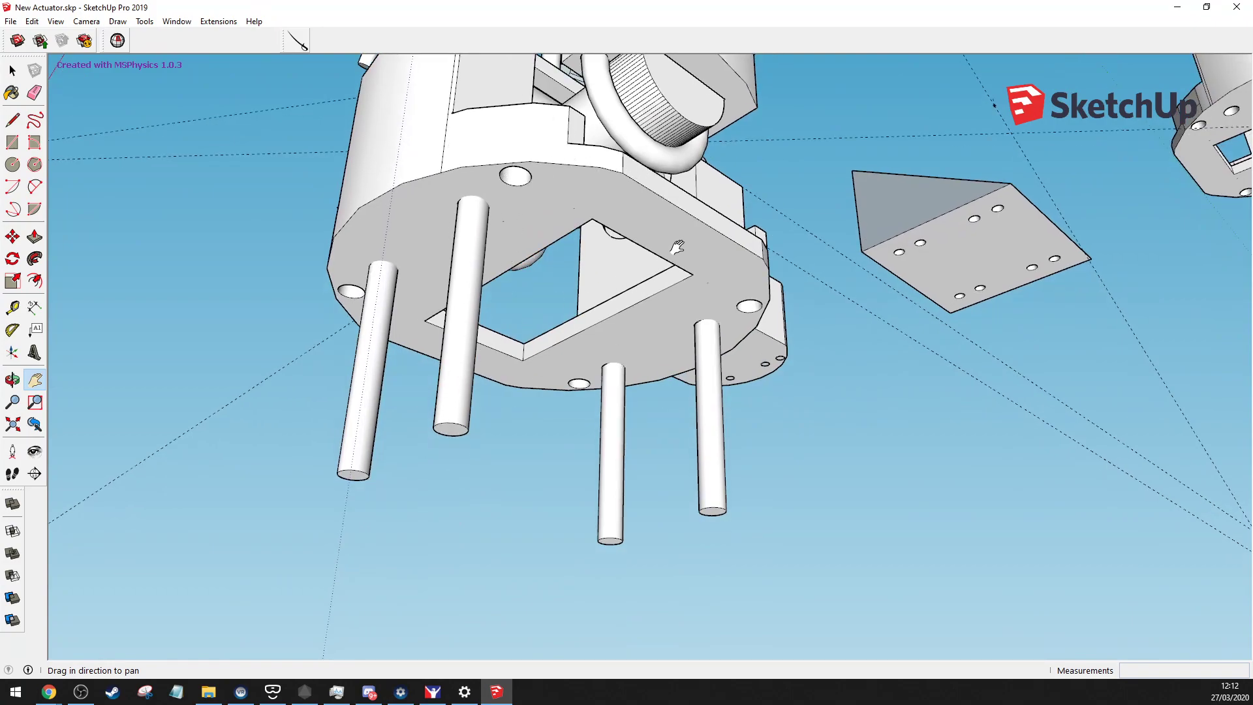
drag(678, 247, 965, 309)
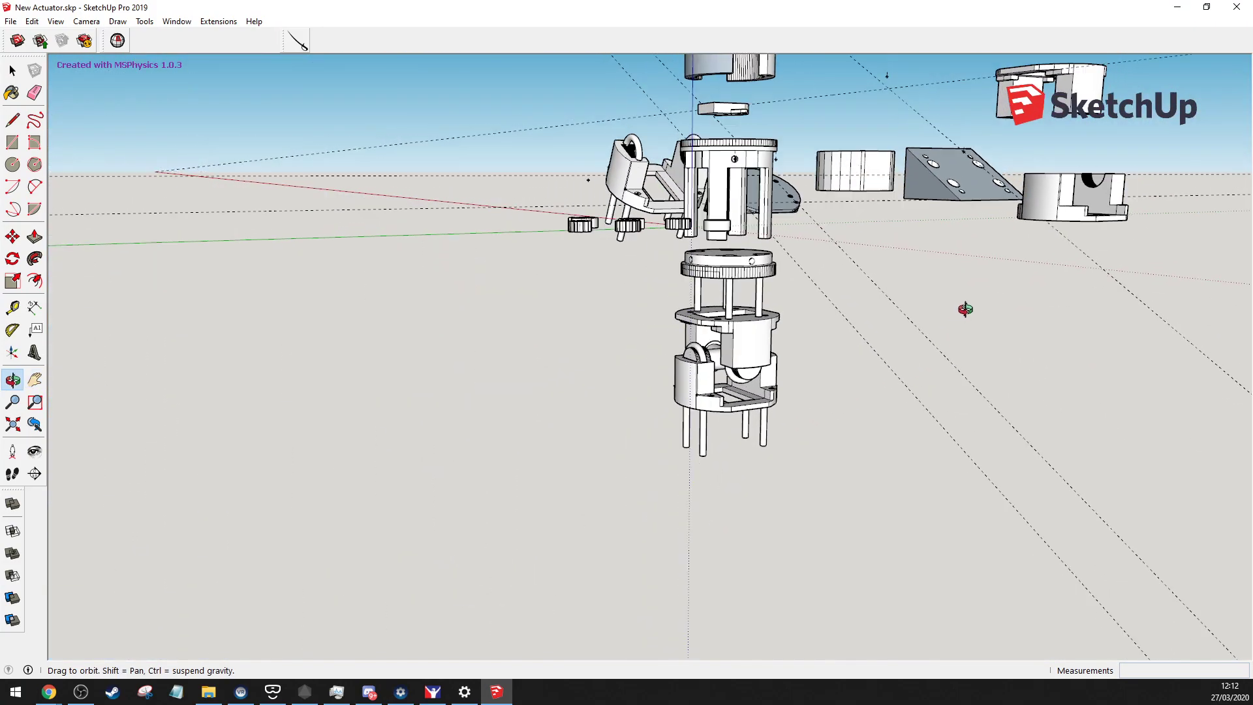
Inspect the angled wedge block and the flat mounting plate with their bolt holes beside the exploded stack
shift+drag(1045, 272, 597, 466)
scroll(682, 269, up, 3)
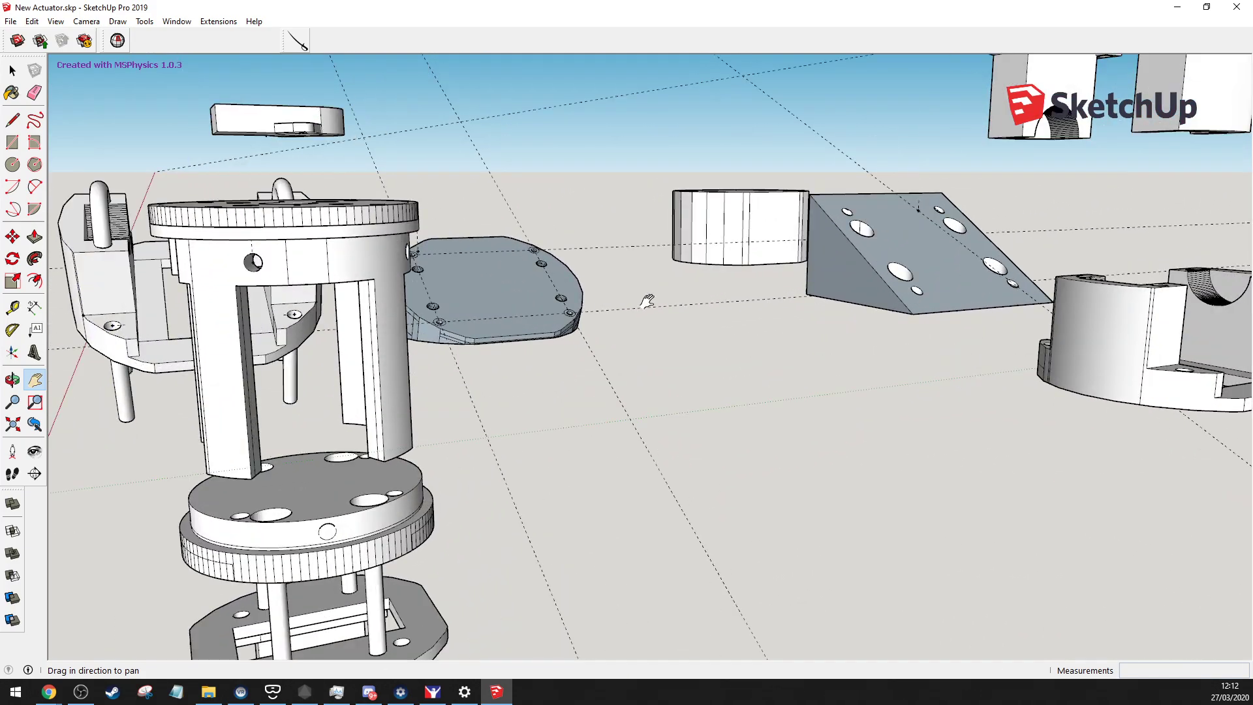
drag(749, 295, 491, 419)
scroll(613, 395, up, 3)
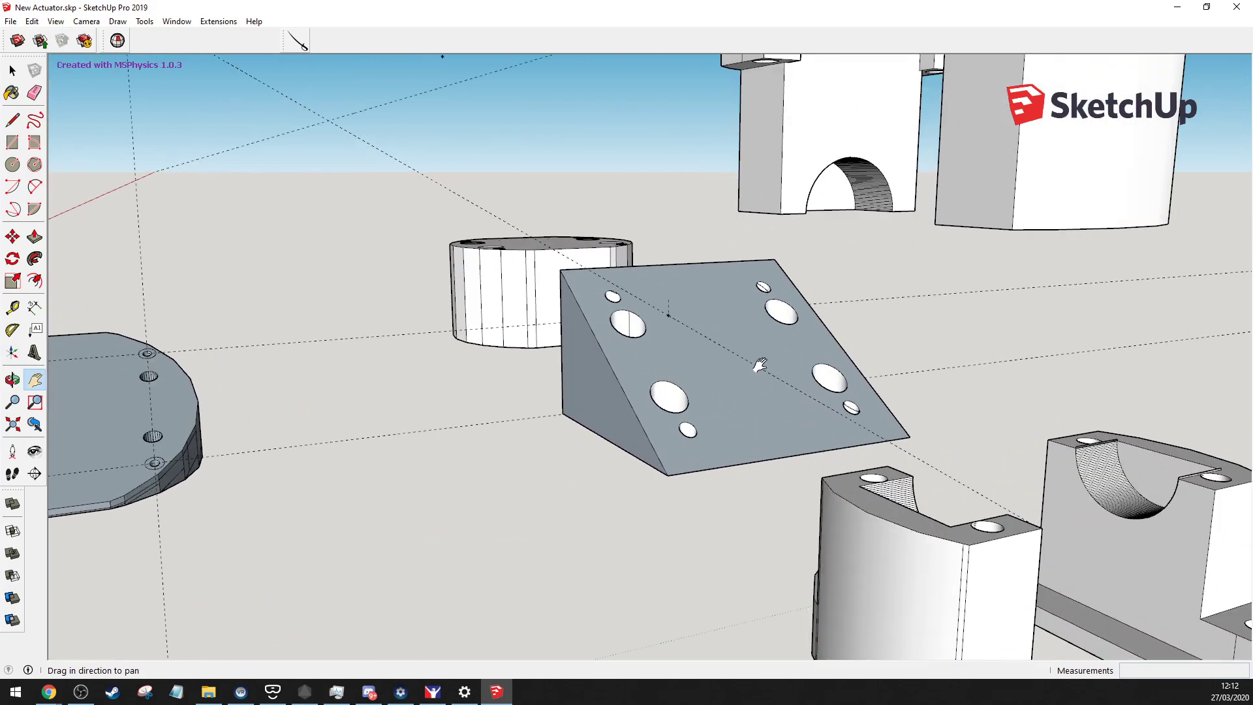
drag(801, 359, 710, 373)
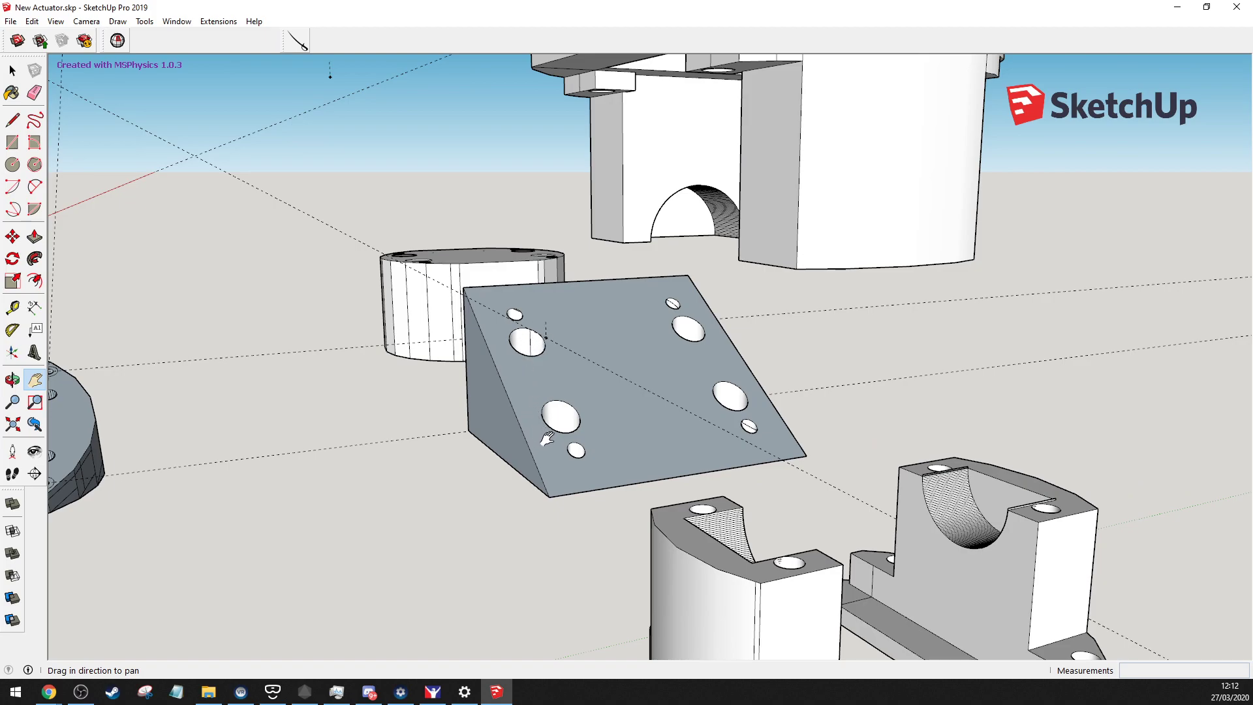
drag(305, 526, 774, 264)
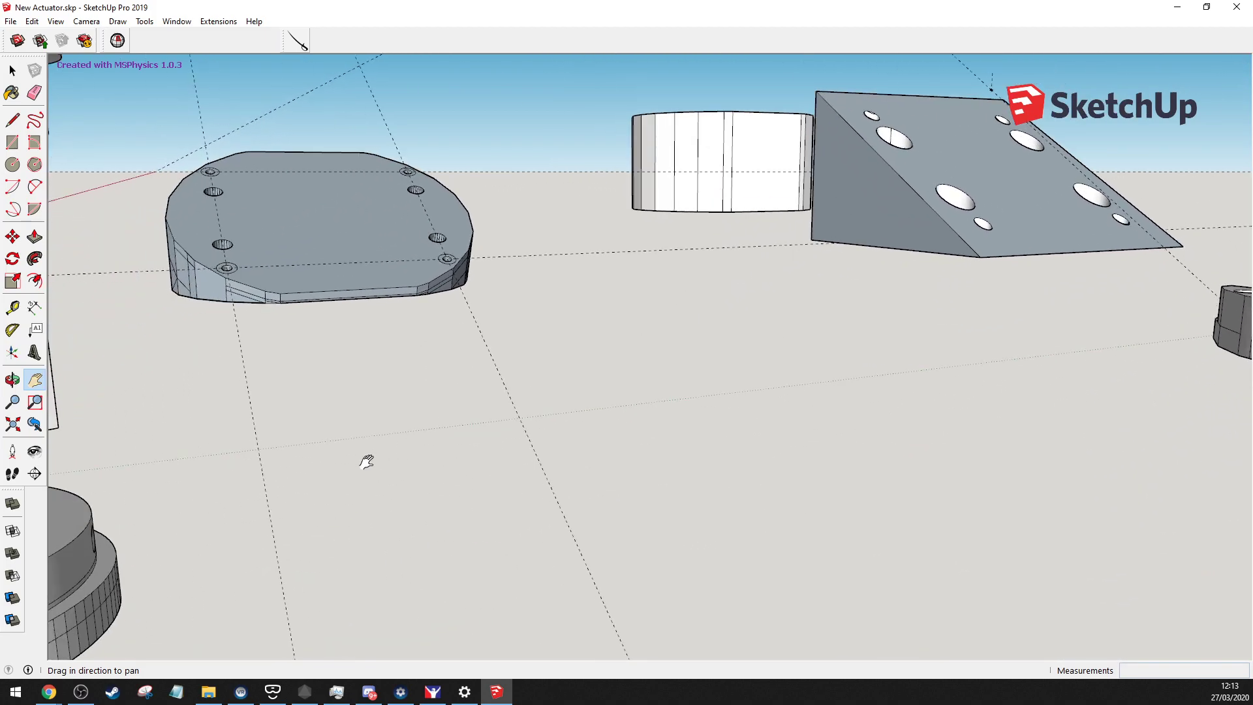
drag(366, 462, 884, 246)
drag(360, 510, 536, 268)
scroll(539, 307, down, 8)
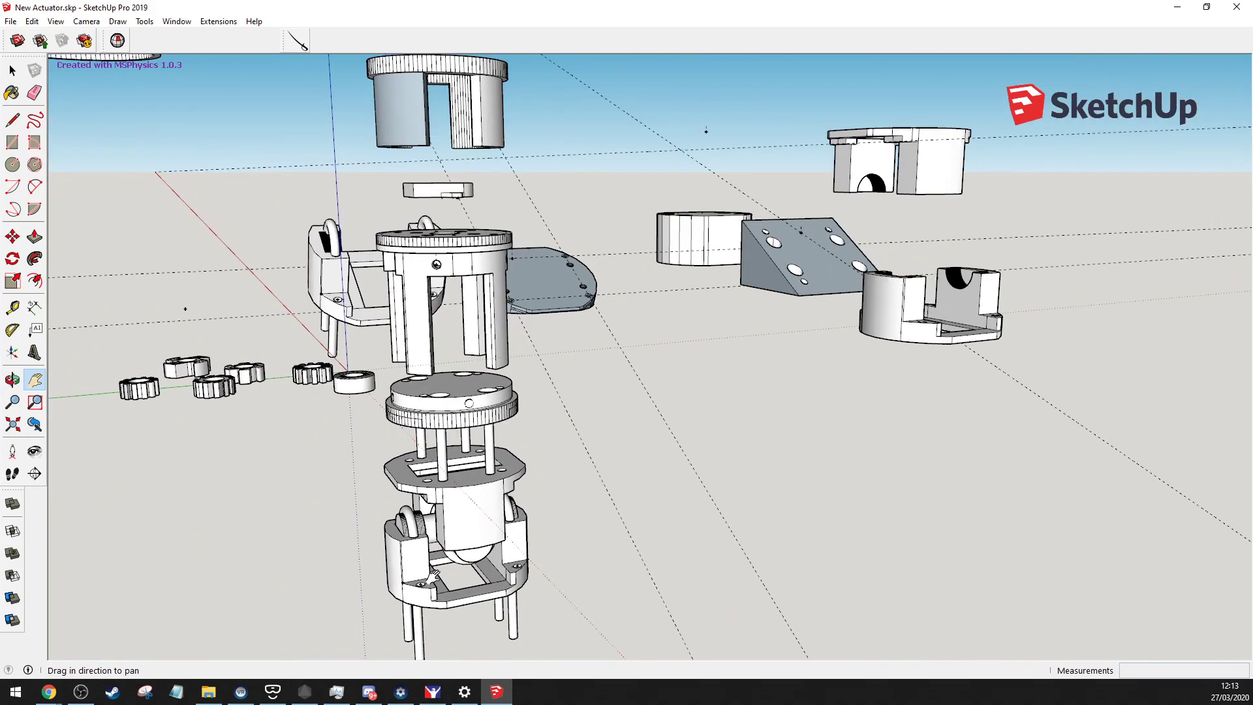
Examine the four-legged housing and the round flange beneath it, including the holes in their top faces
scroll(433, 578, up, 1)
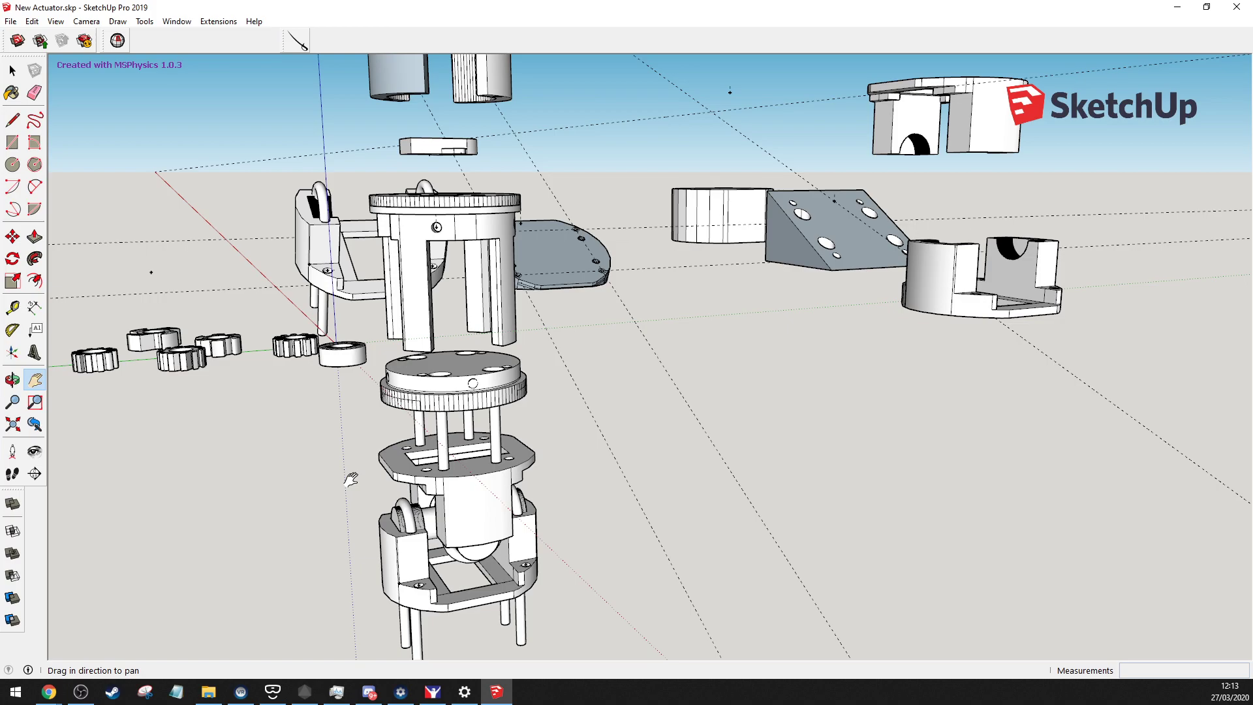
scroll(352, 480, up, 1)
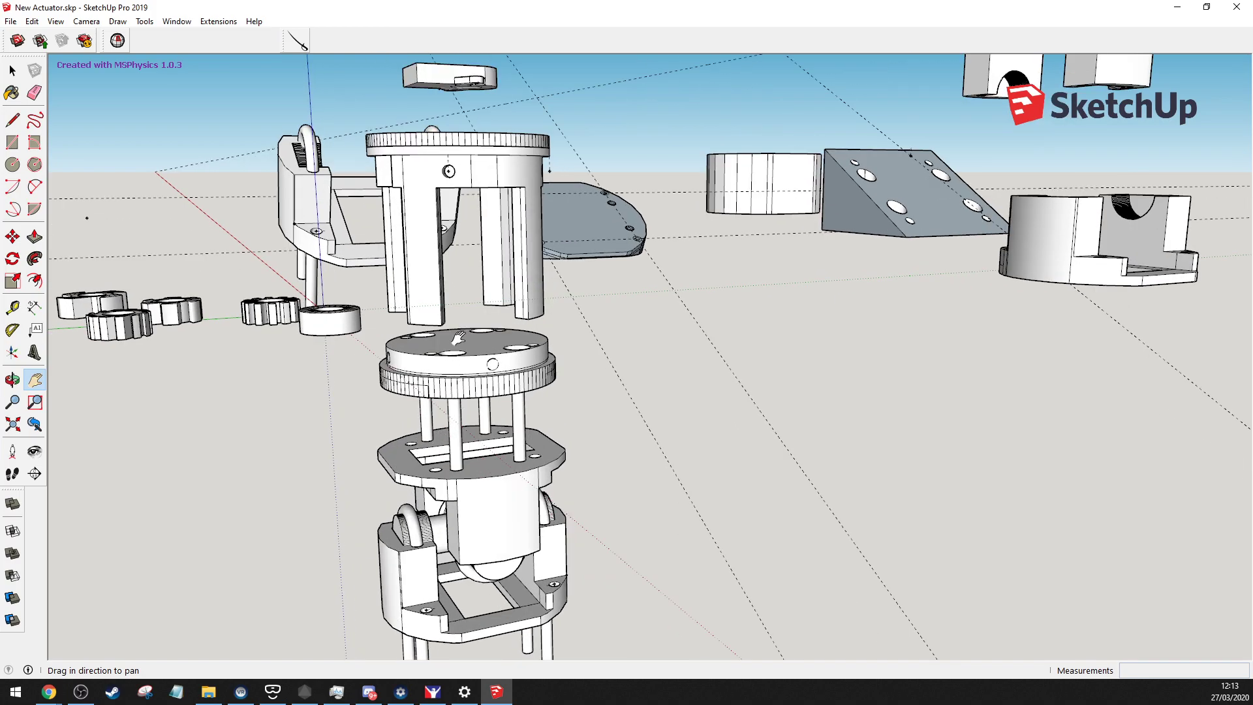
scroll(562, 428, up, 2)
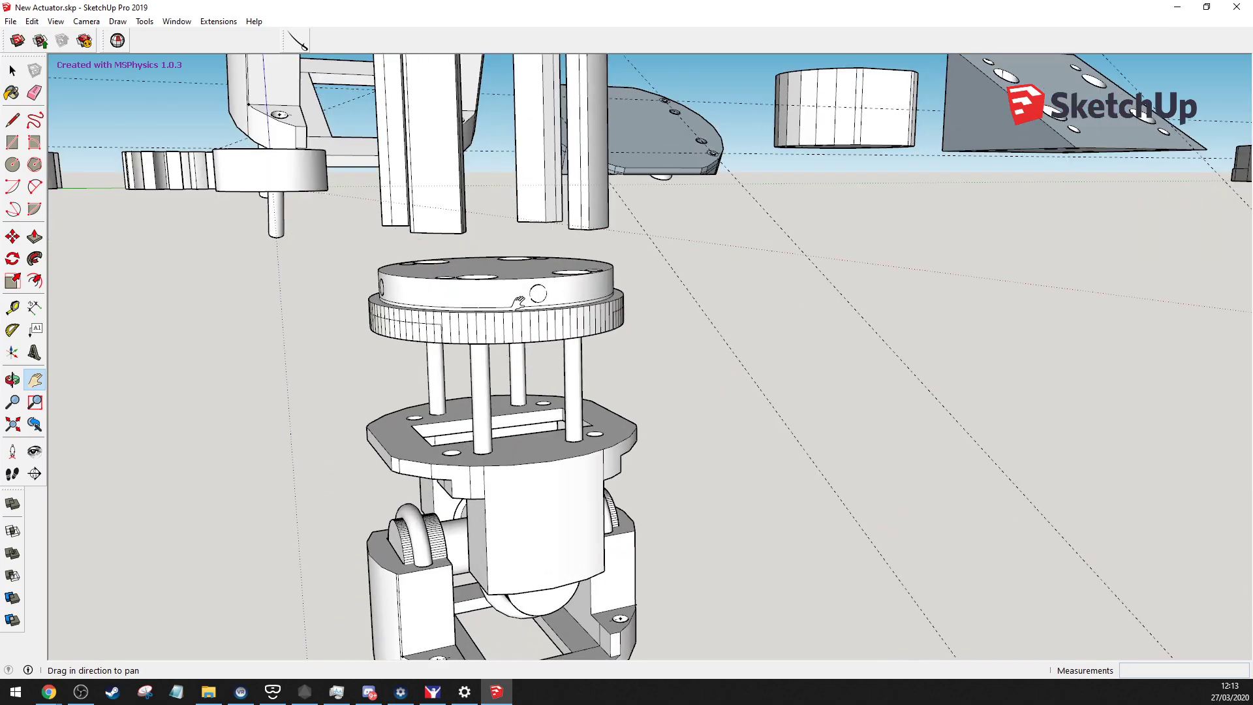
middle_drag(519, 302, 590, 326)
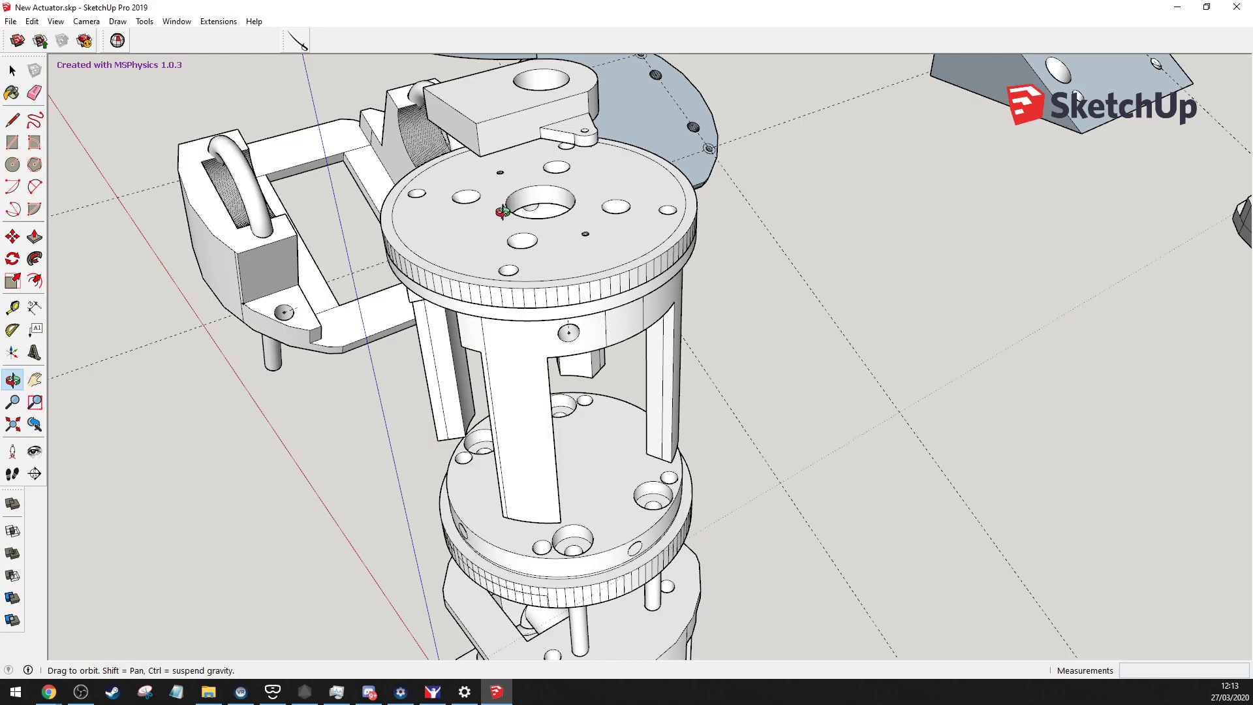
key(space)
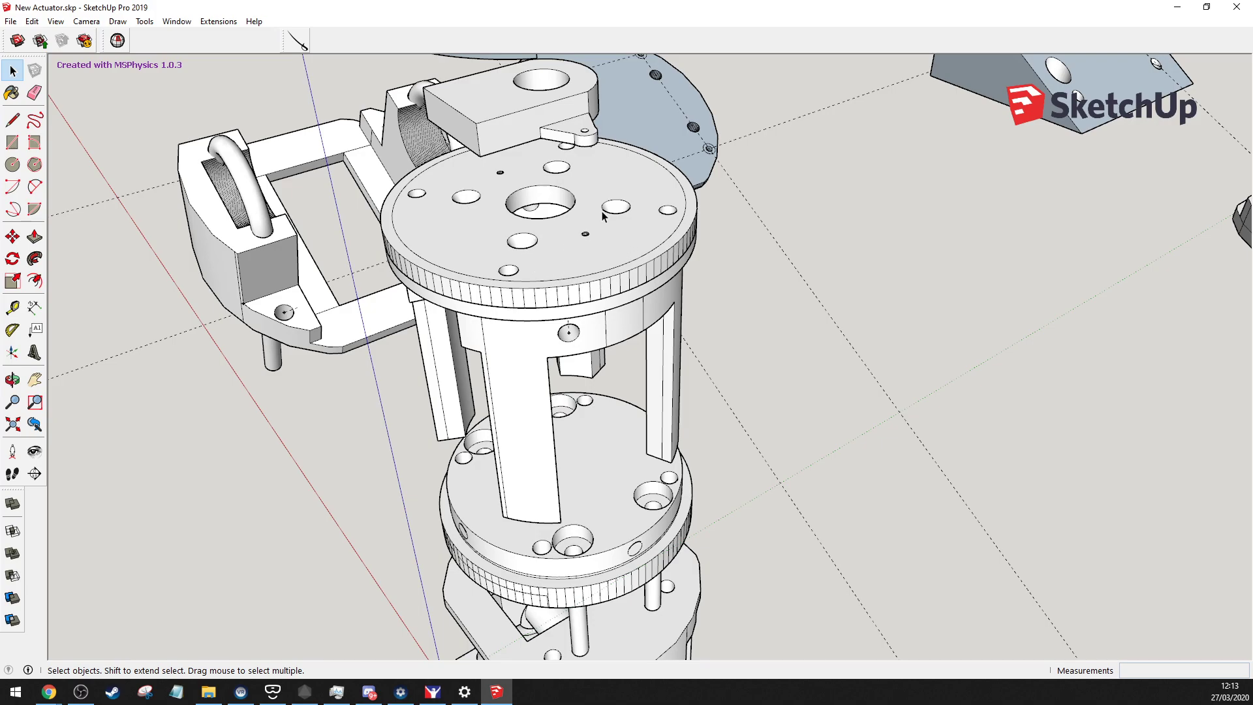
scroll(603, 216, up, 1)
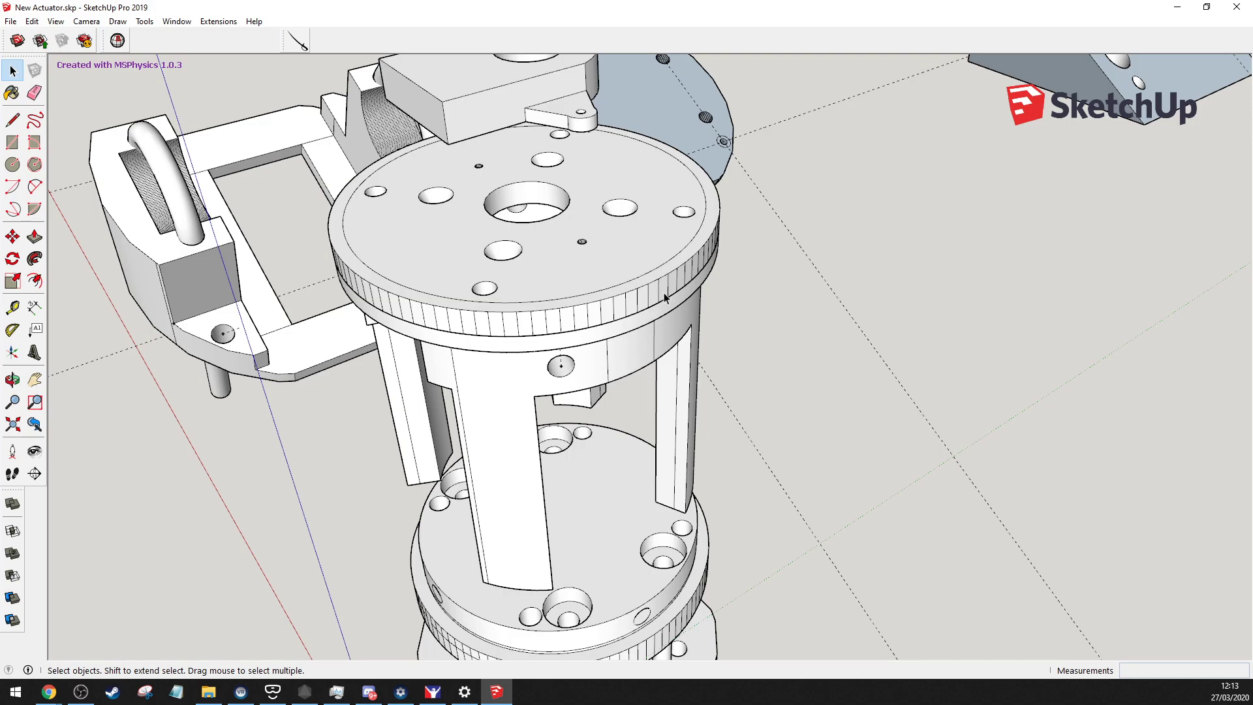
middle_drag(666, 306, 448, 196)
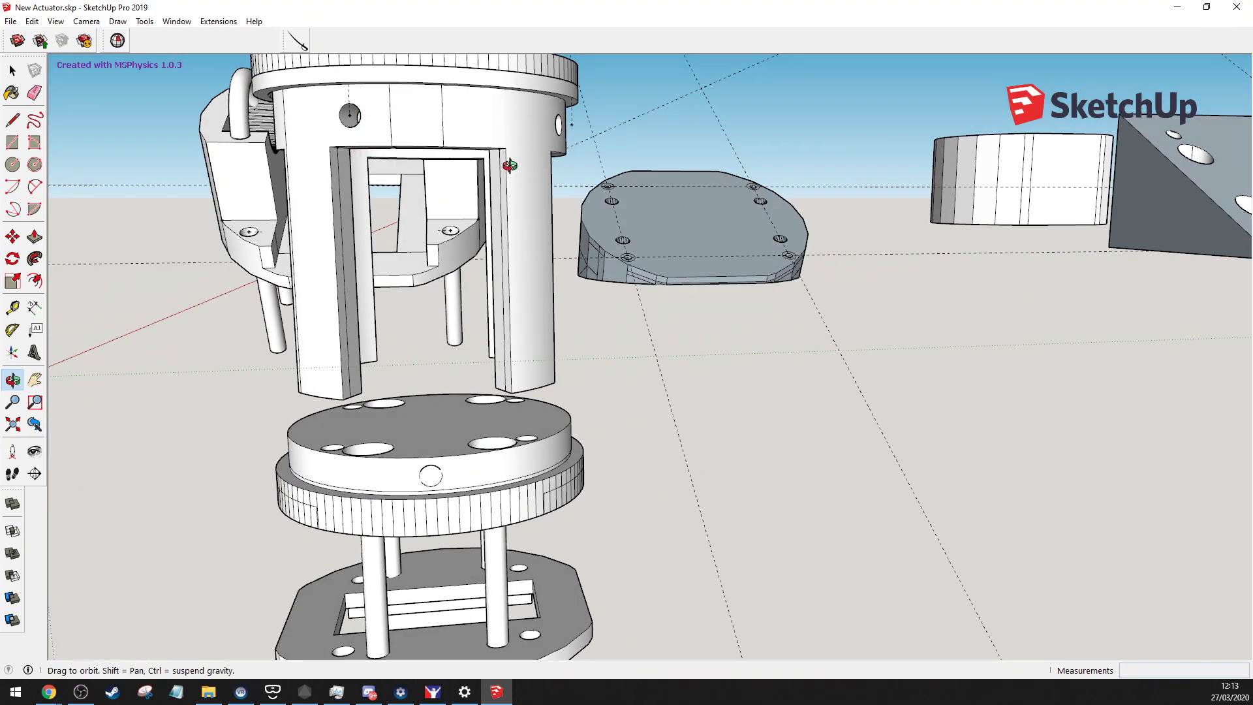
Look over the loose motor and open sleeve, the assembled actuator's joint end and the upper half of the exploded stack
scroll(481, 430, down, 4)
scroll(481, 431, down, 3)
key(h)
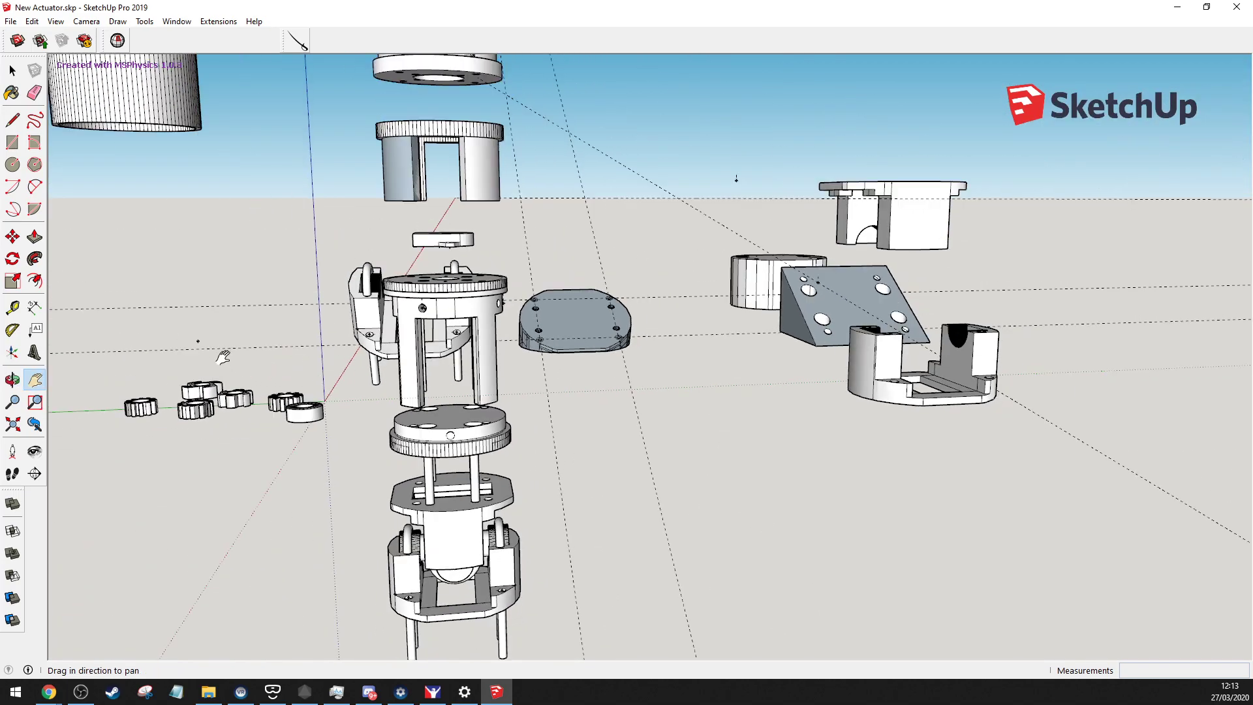
drag(266, 356, 1243, 452)
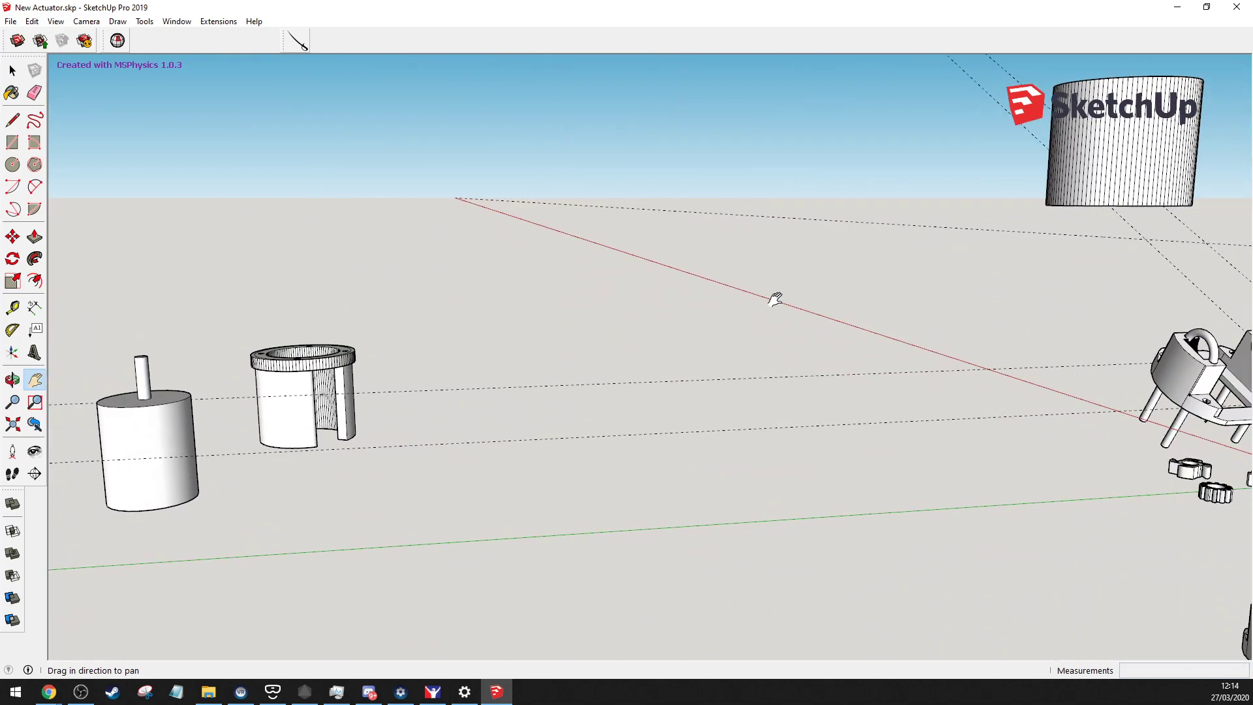
scroll(776, 313, down, 3)
drag(884, 213, 610, 530)
scroll(611, 530, up, 3)
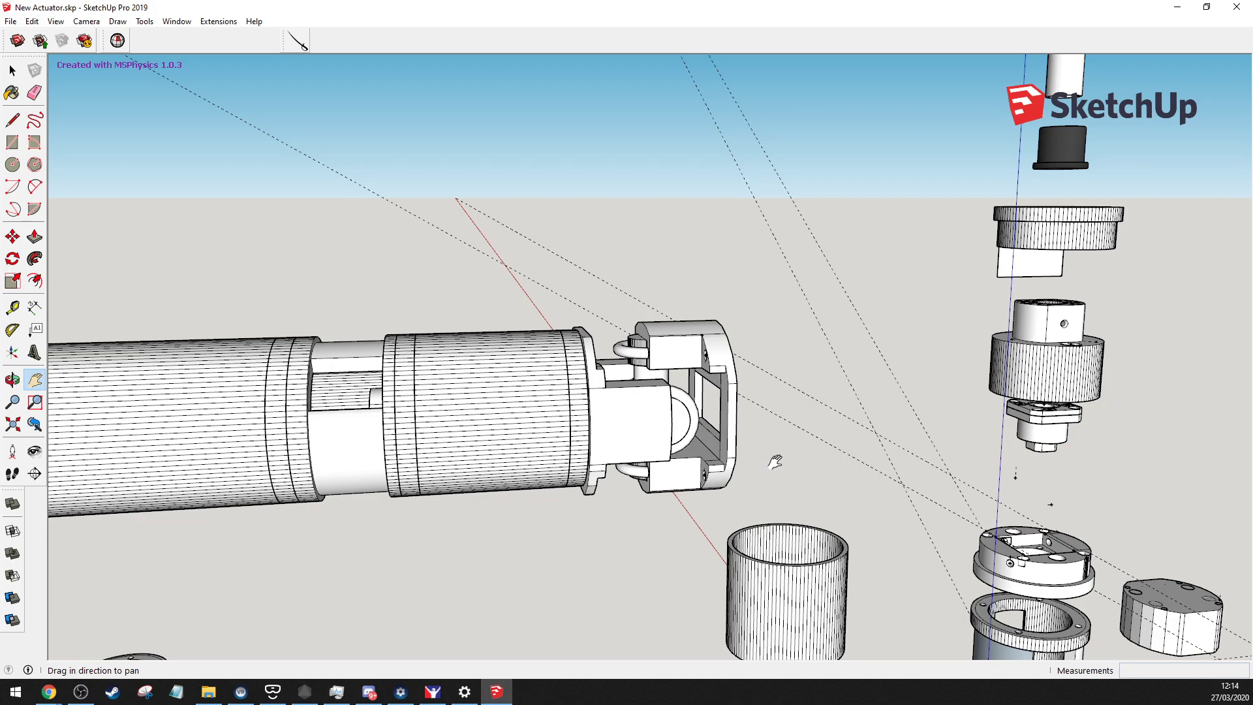
drag(775, 462, 405, 307)
drag(662, 325, 596, 316)
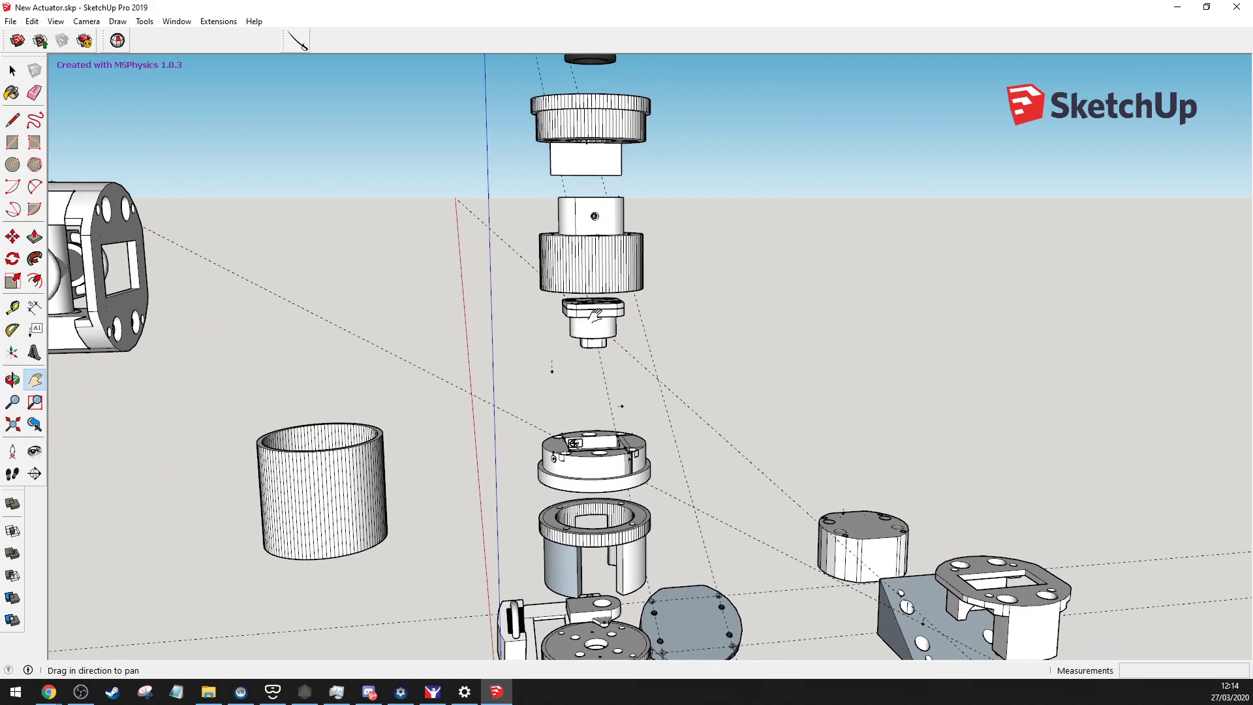
Inspect the upper cylindrical nut carrier and the flanged end cap above it, from the side and from below
scroll(595, 317, up, 5)
drag(621, 225, 628, 465)
scroll(615, 490, up, 3)
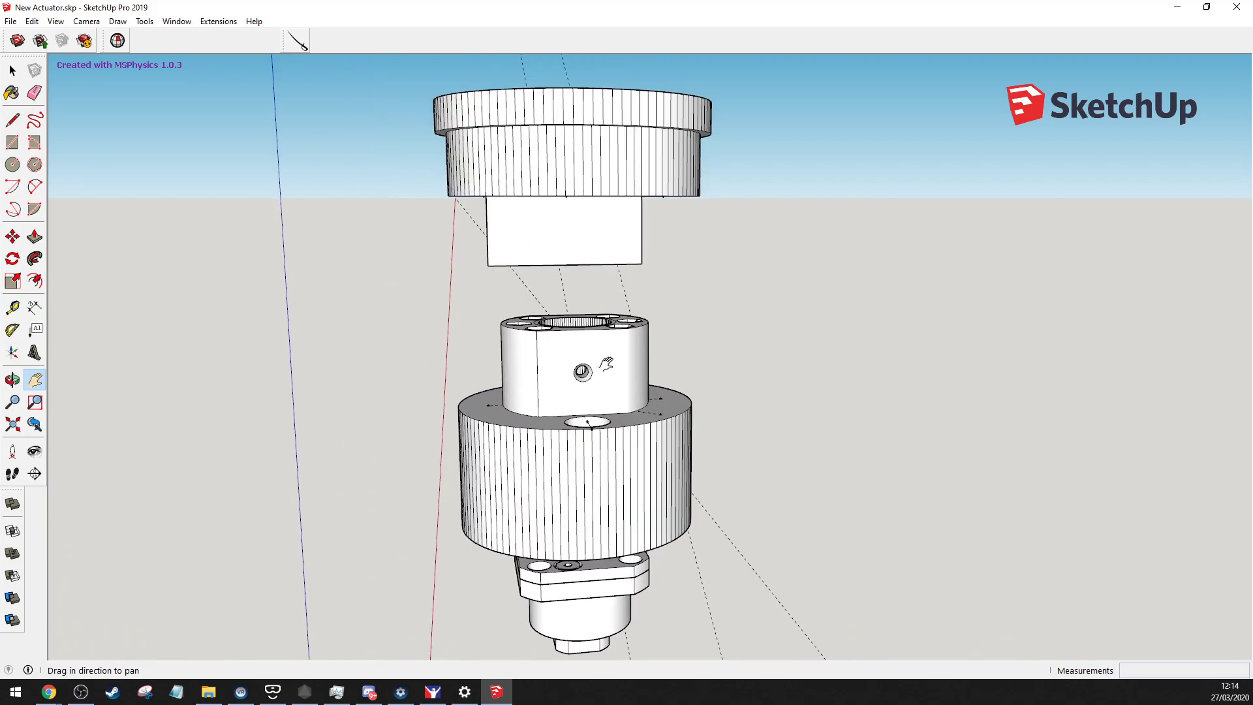
drag(606, 364, 588, 488)
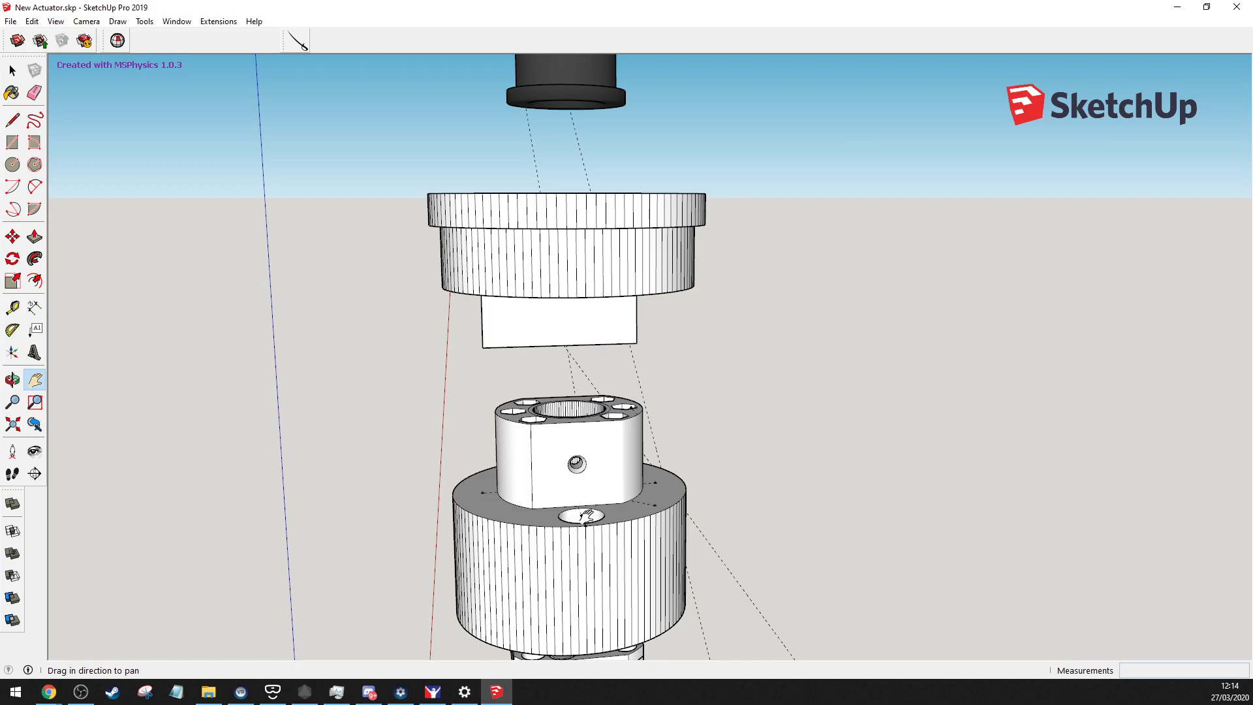
drag(496, 489, 498, 489)
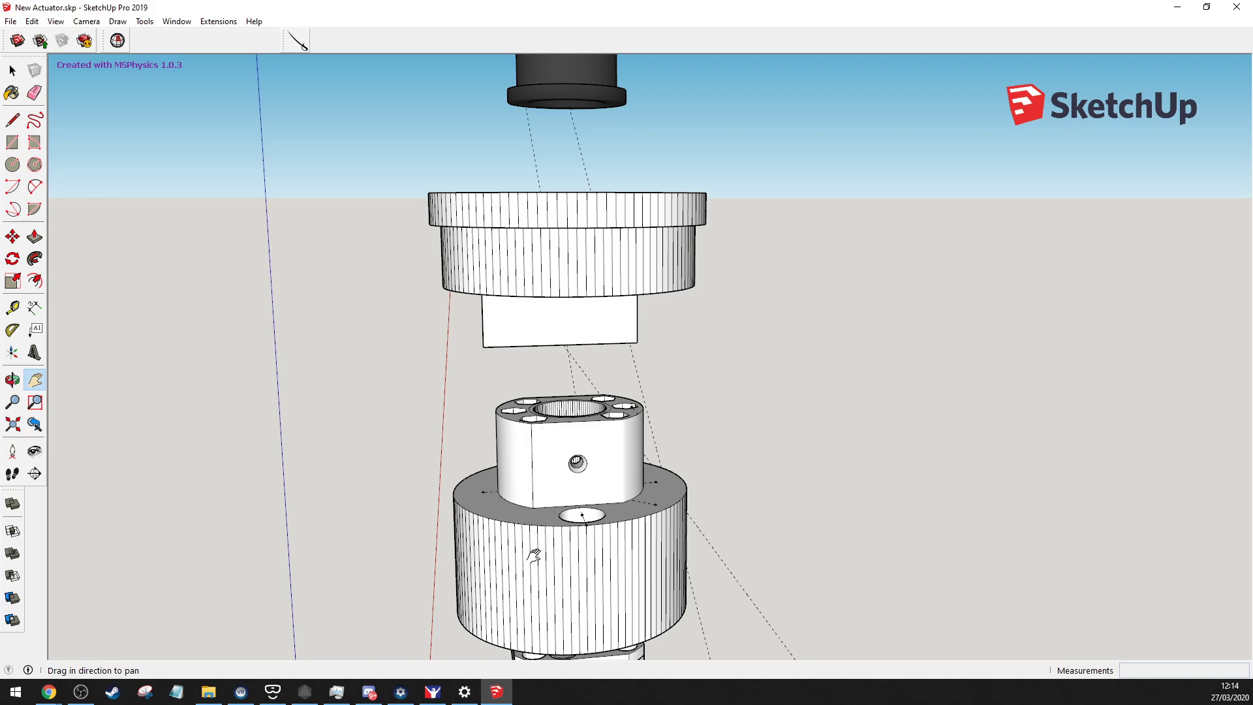
middle_drag(532, 537, 540, 332)
middle_drag(567, 563, 562, 526)
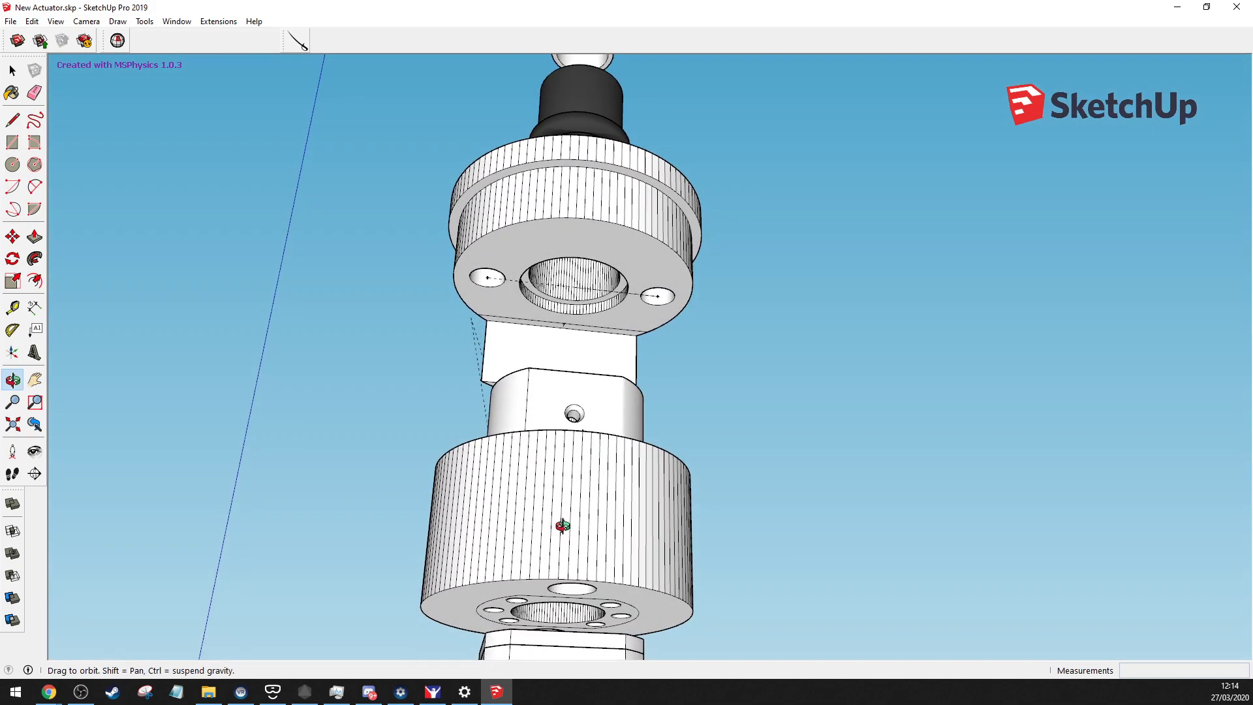
key(space)
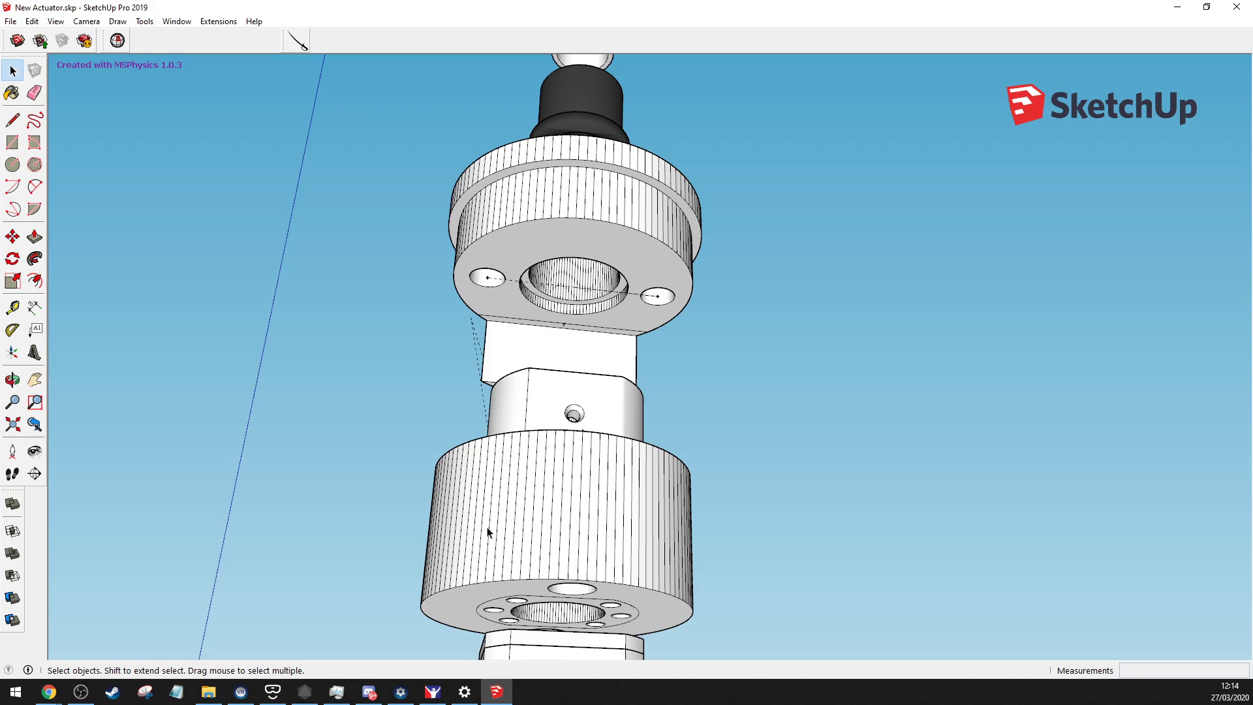
Inspect the flanged end cap and the nut carrier's flat-sided hub from the side and above, including the bolt holes around its bore
middle_drag(541, 488, 562, 386)
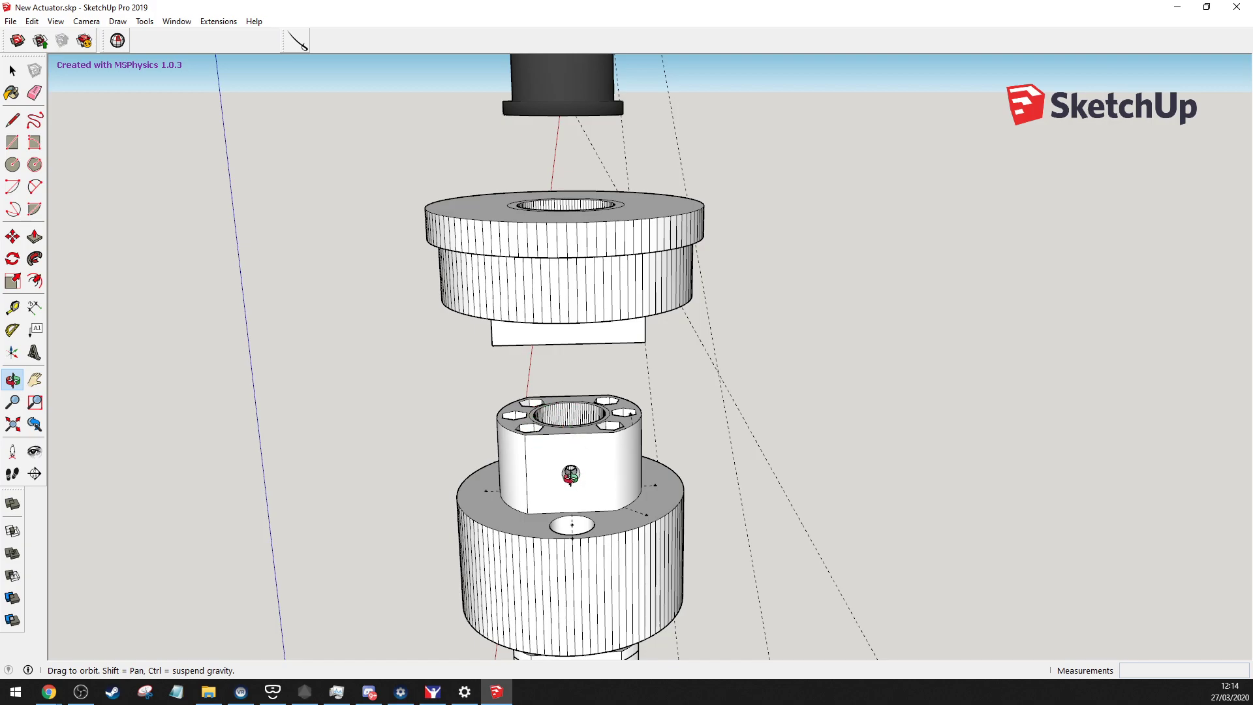
drag(571, 474, 578, 443)
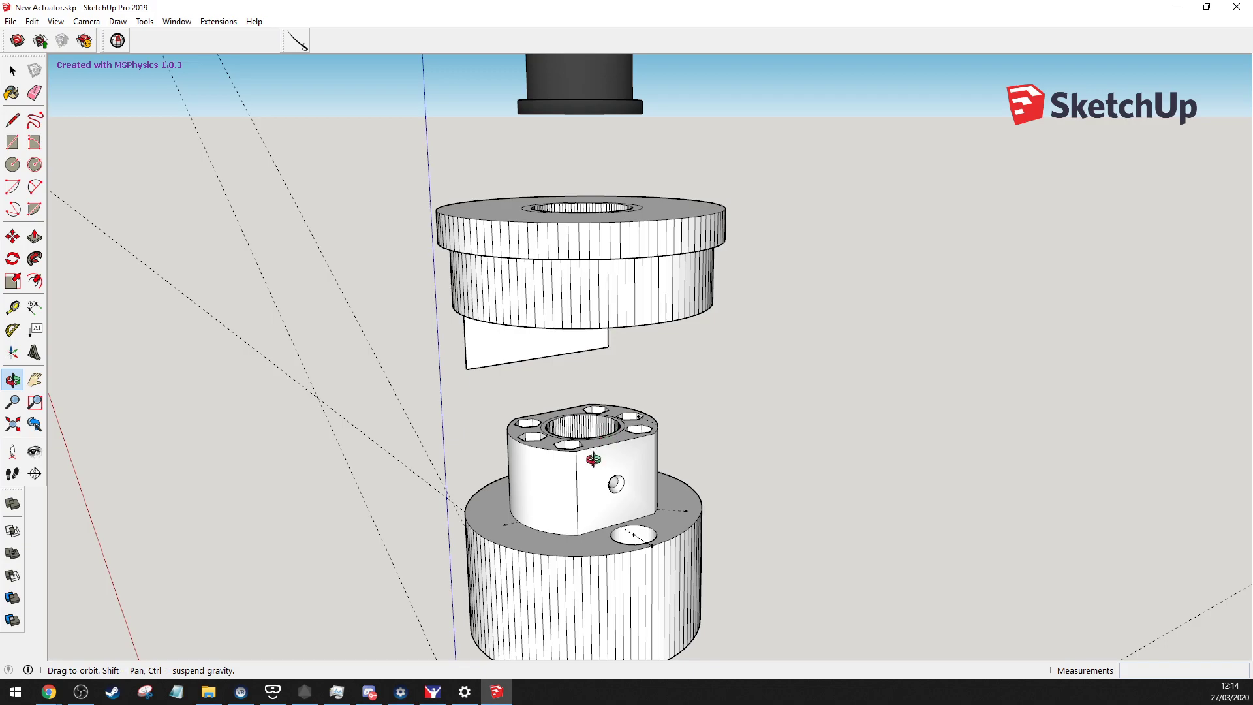
drag(624, 430, 566, 500)
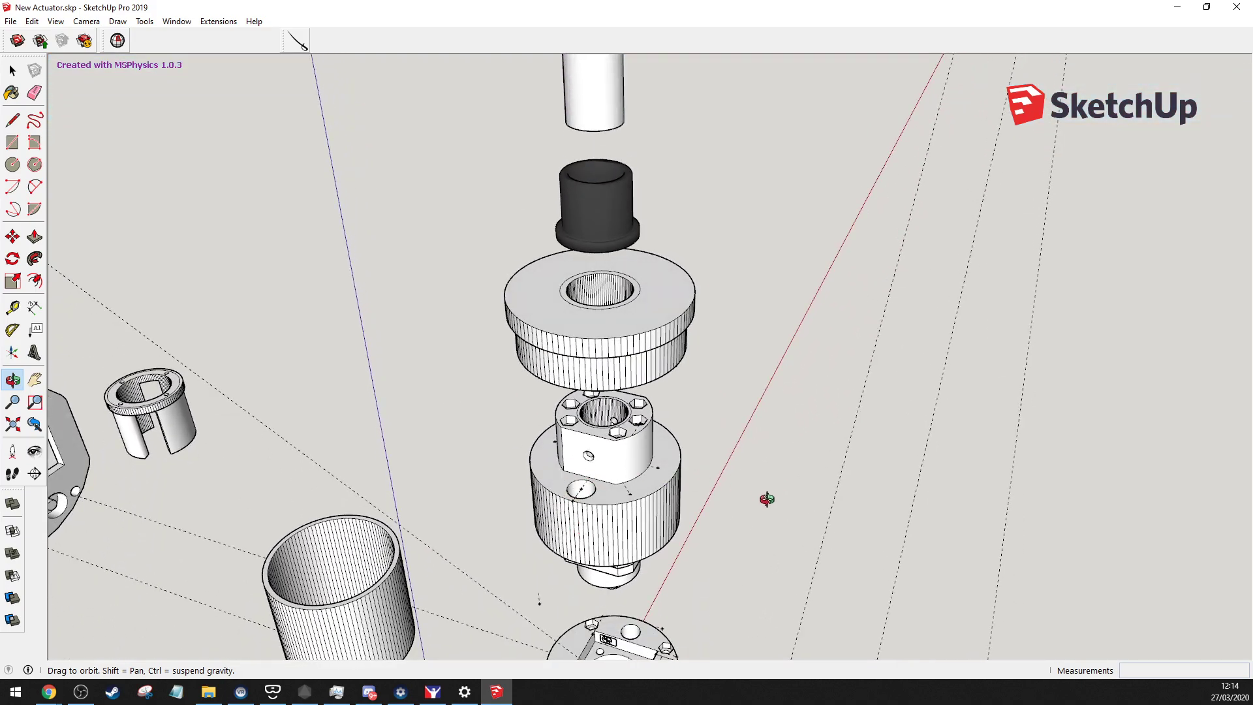
drag(780, 498, 685, 602)
Examine the flanged collar and slotted sleeve below the nut carrier, down to the four-legged housing and the joint brackets
drag(649, 541, 551, 307)
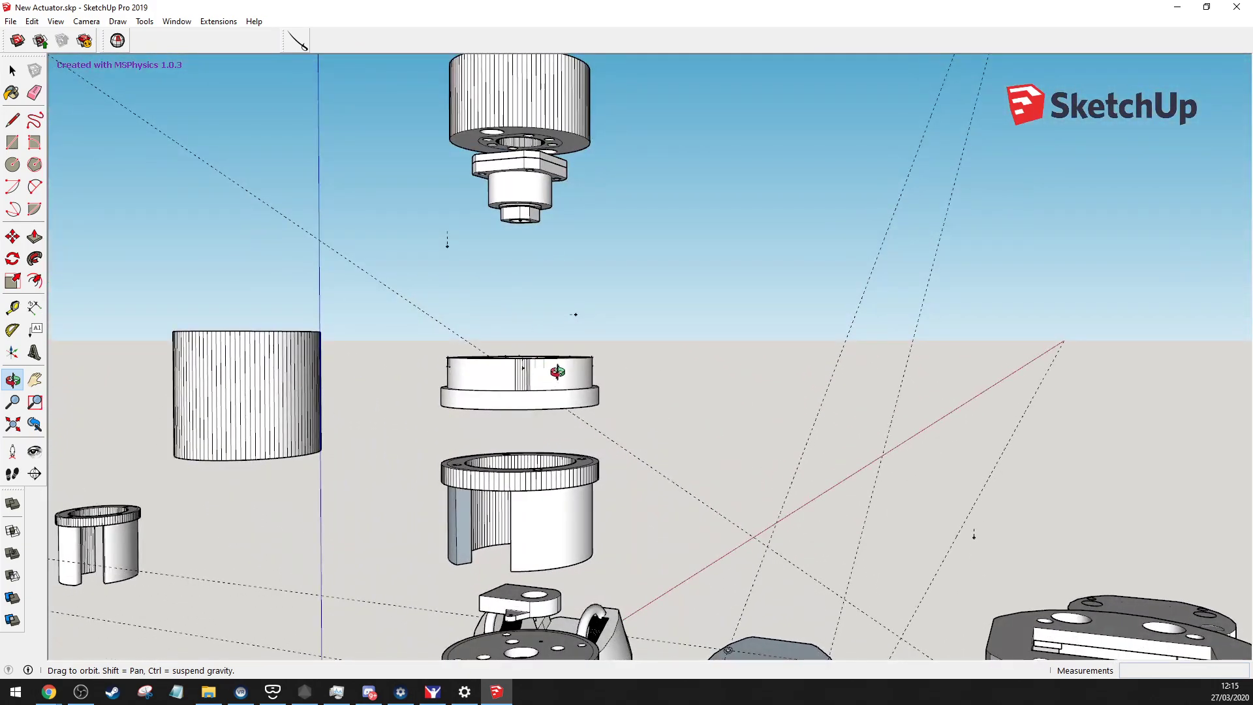
drag(512, 477, 503, 429)
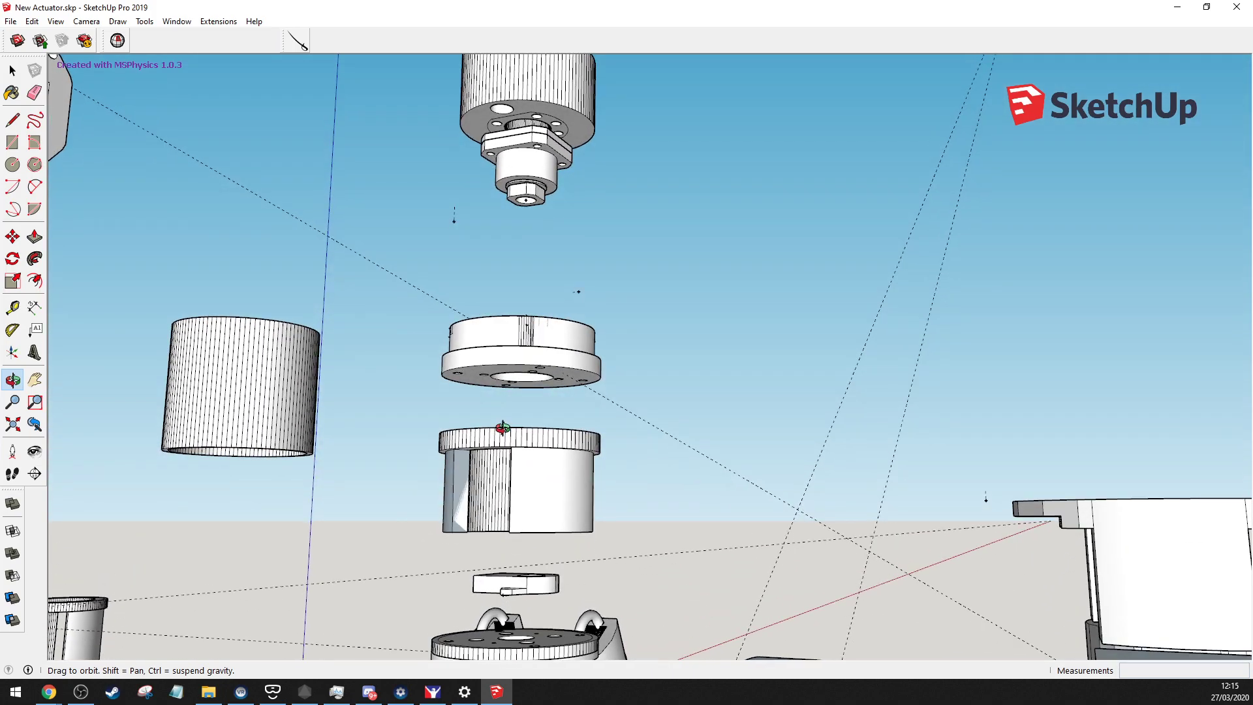
key(h)
drag(599, 597, 699, 173)
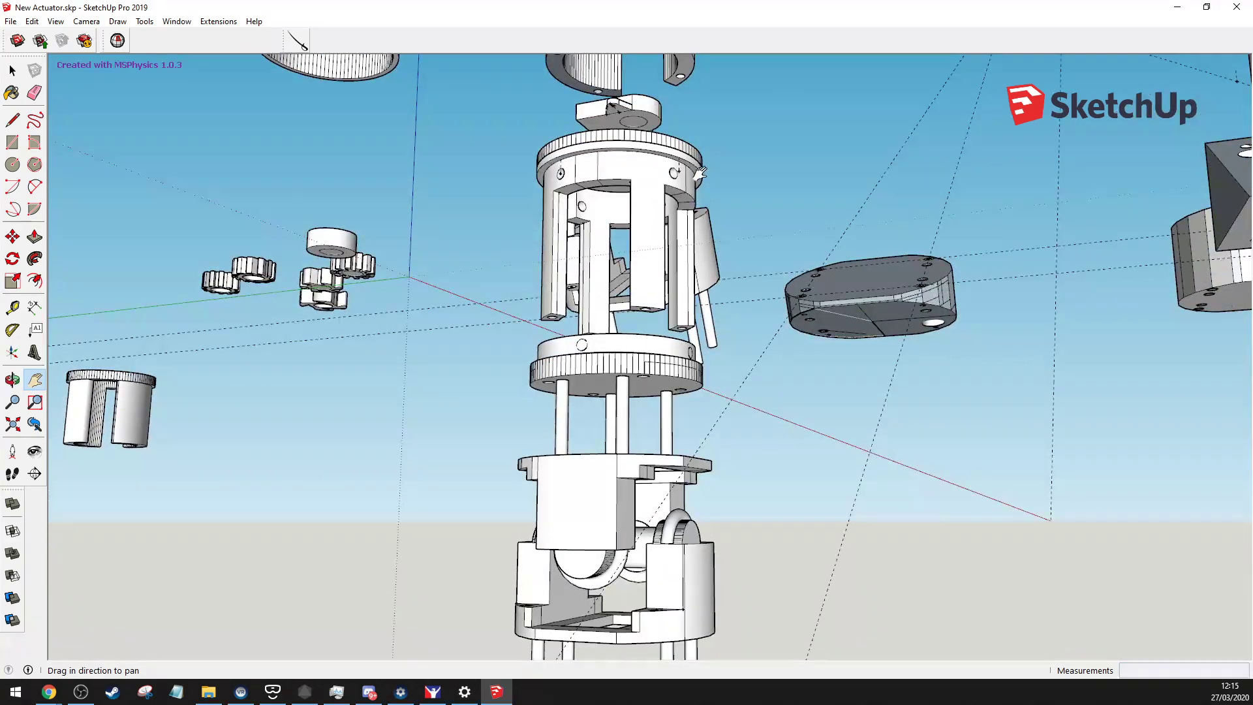
key(o)
drag(679, 367, 677, 441)
Highlight the four-legged housing, clear the selection, and view how it lines up with the round flange below from the side and above
key(space)
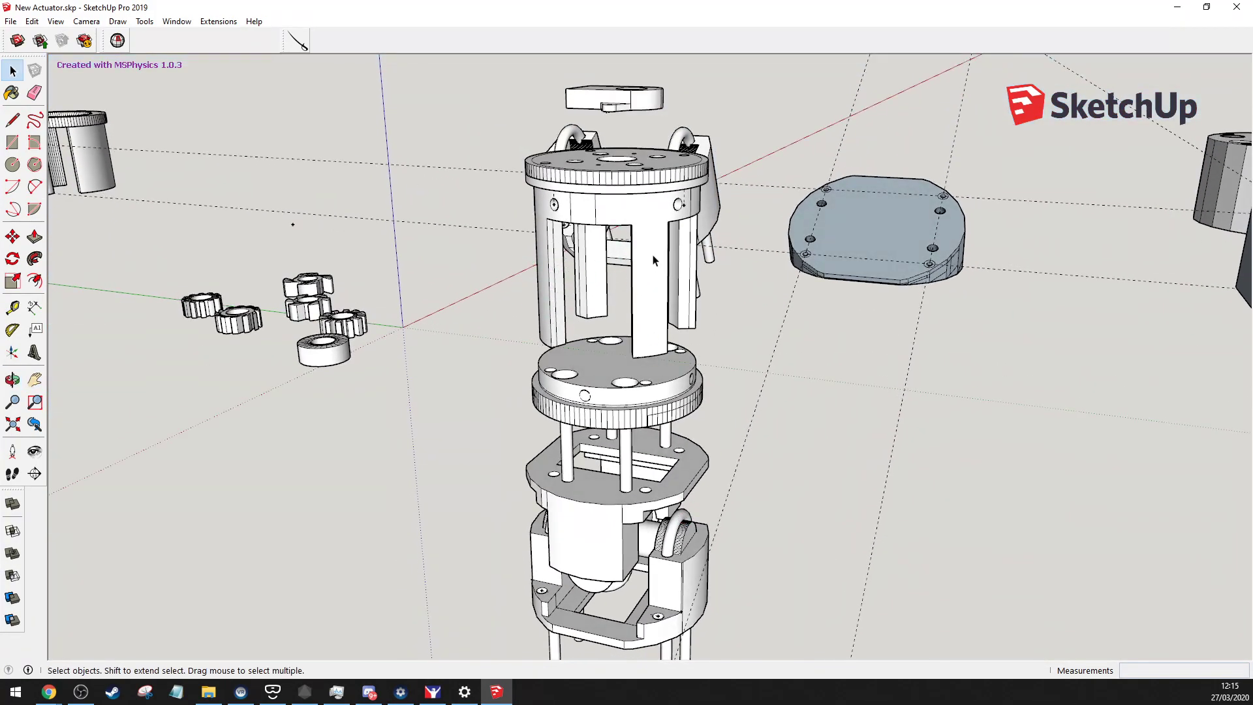
click(656, 310)
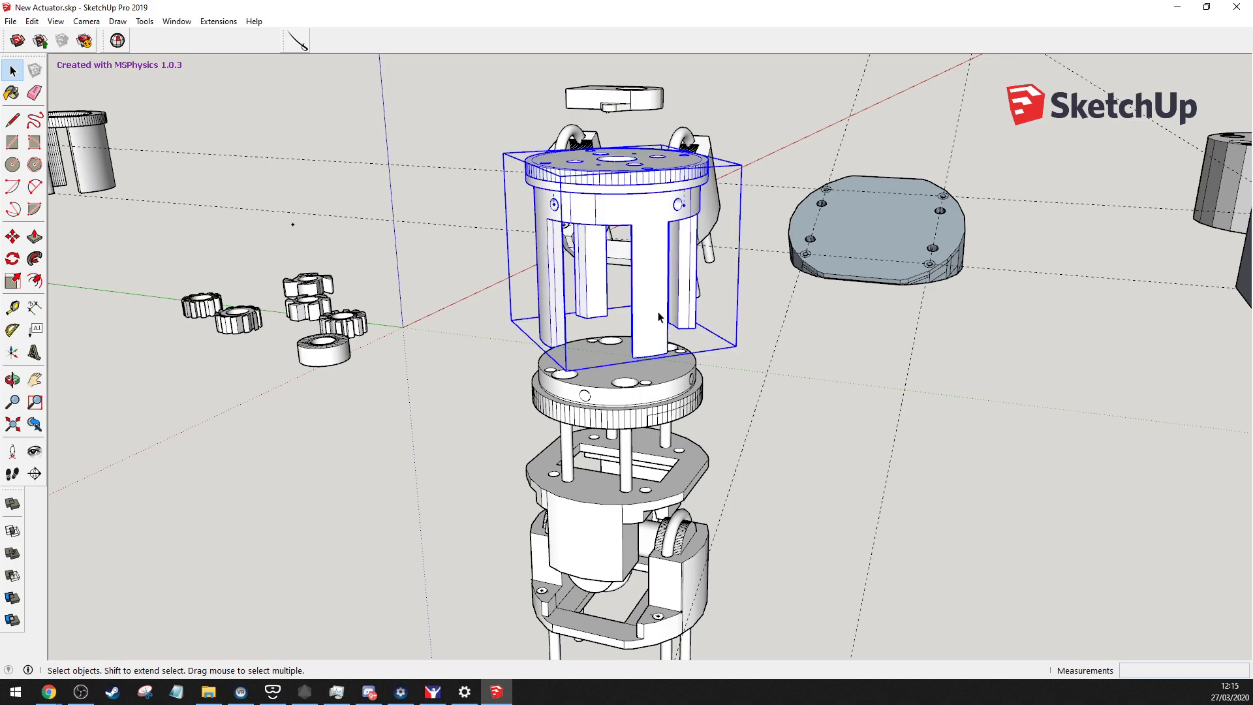
click(785, 406)
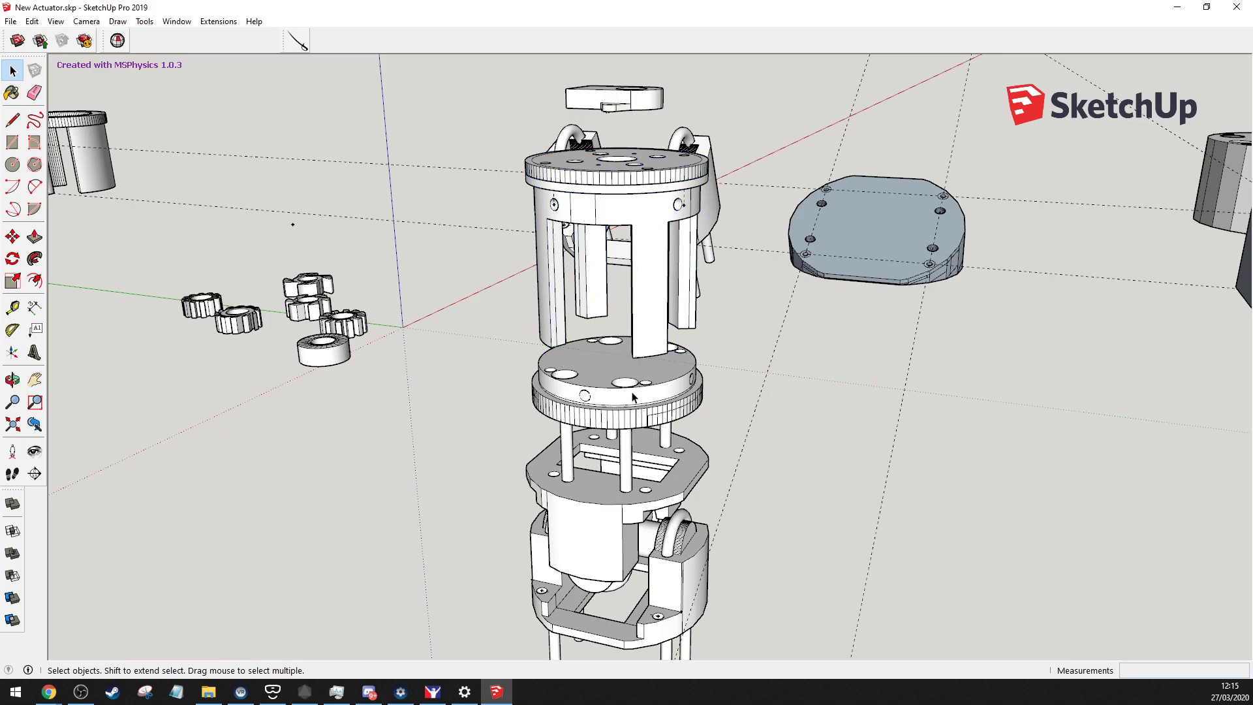
key(o)
drag(560, 365, 777, 364)
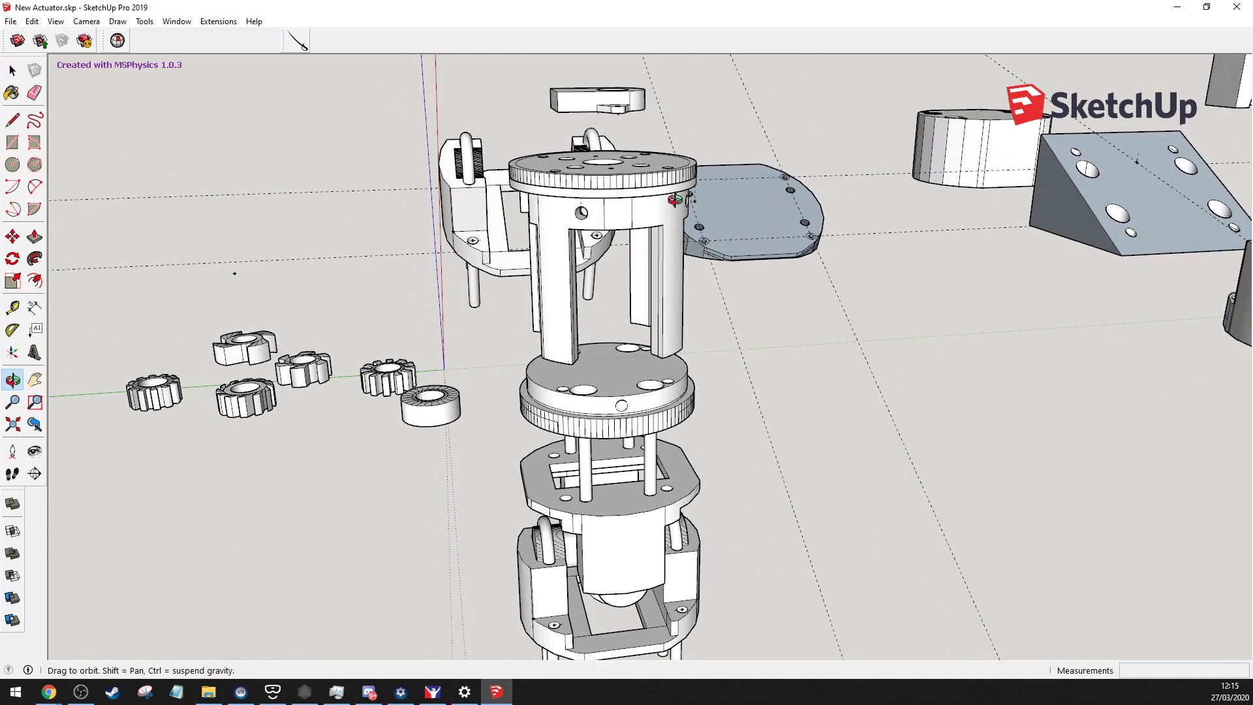
drag(663, 178, 614, 473)
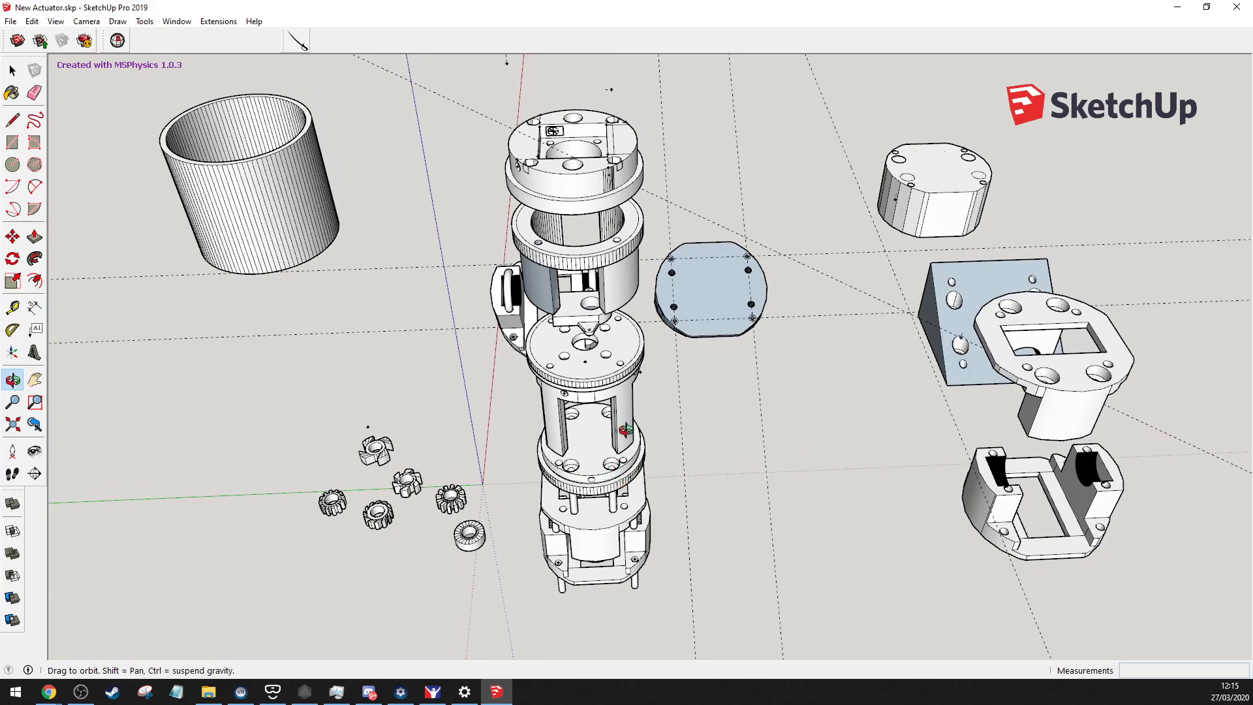
Compare the exploded stack with the assembled actuator and the loose tube, mounting plate, wedge and joint brackets around it
key(h)
drag(603, 410, 778, 423)
scroll(808, 327, down, 2)
drag(770, 263, 770, 320)
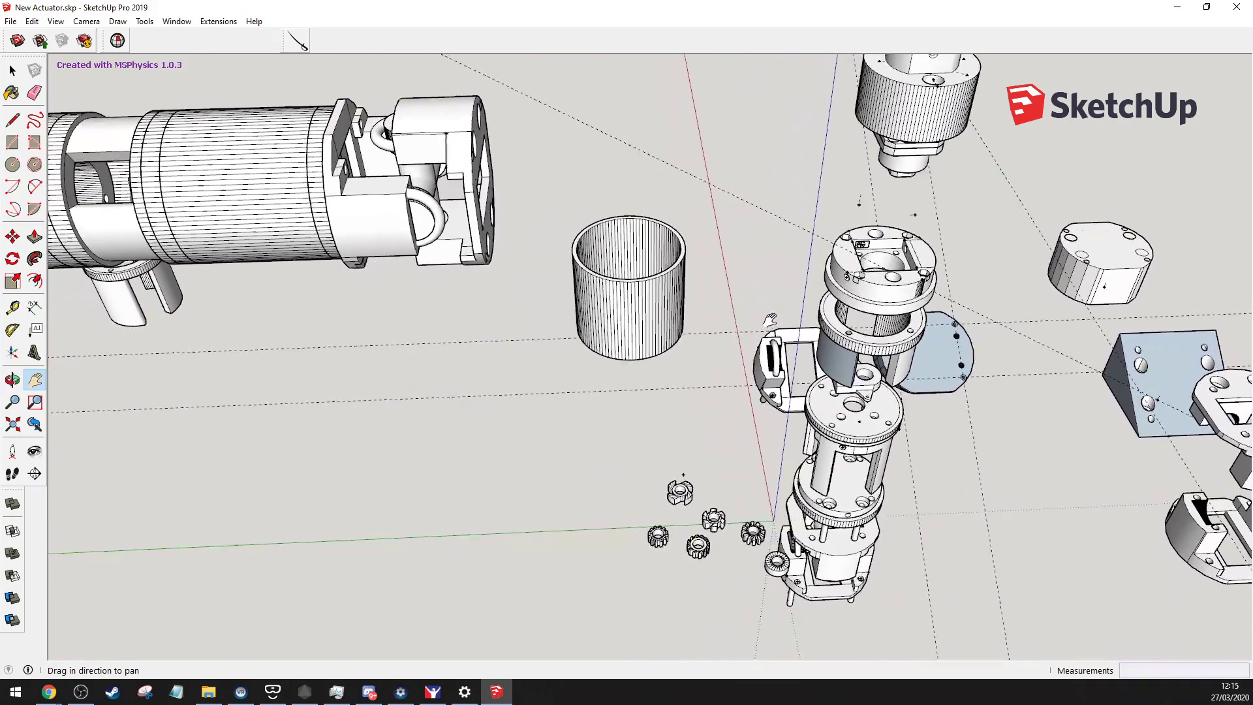
scroll(771, 320, down, 4)
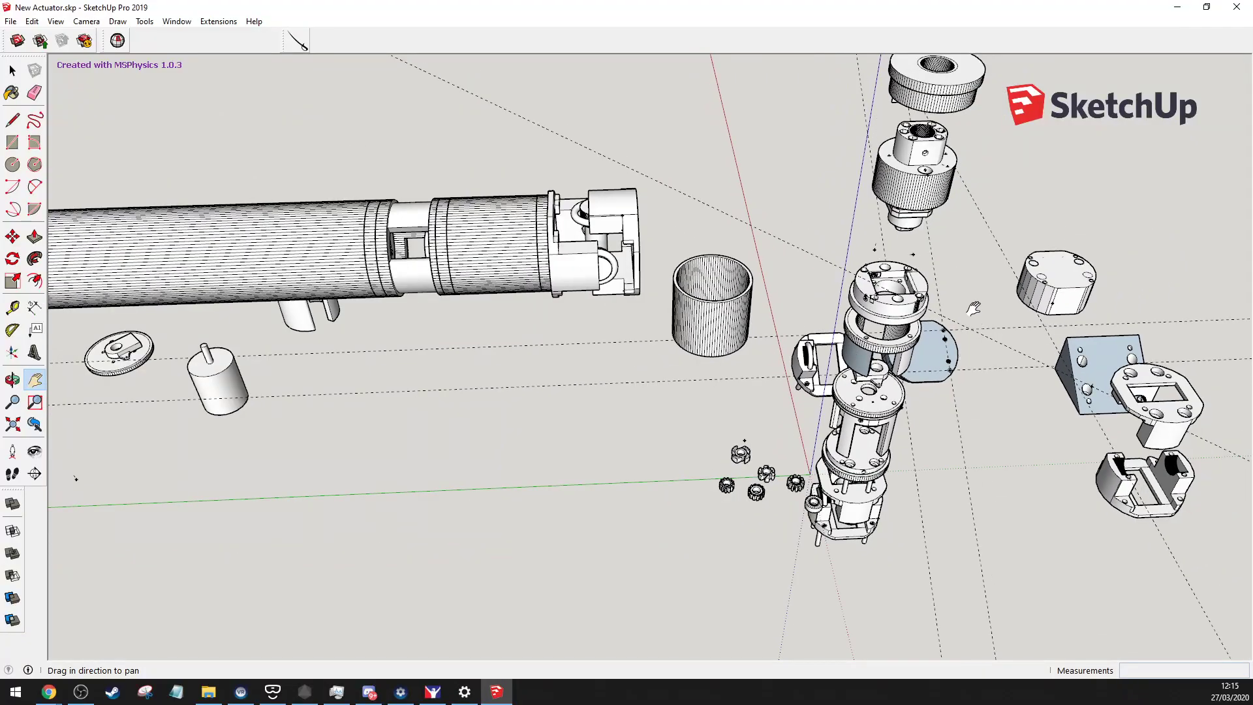
drag(974, 308, 718, 324)
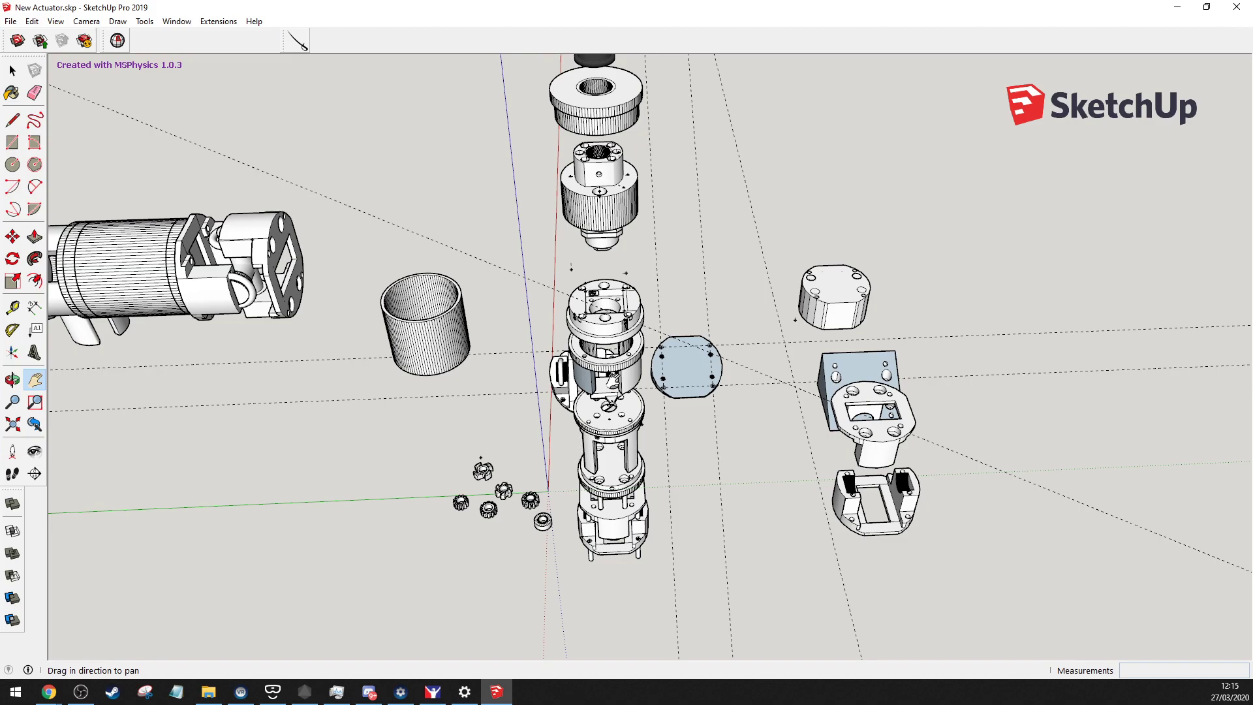
Look over the lower half of the exploded stack from above, from the flanged collar to the bottom joint bracket
scroll(617, 418, up, 2)
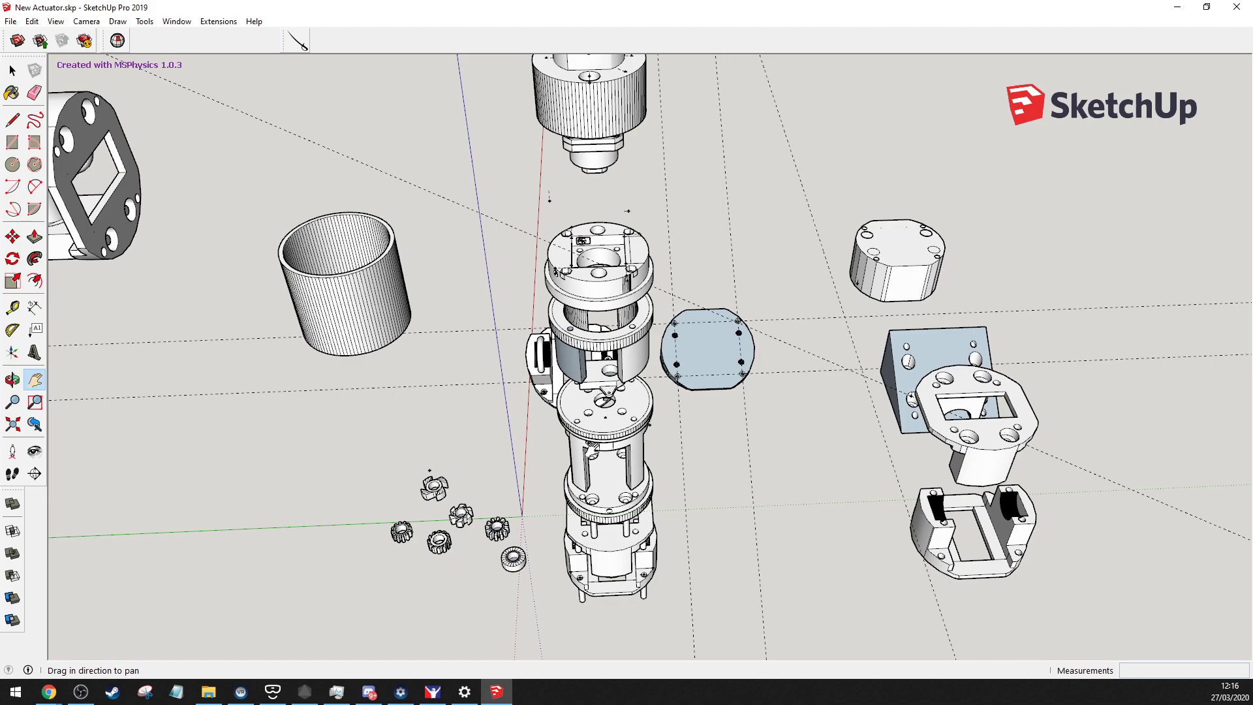
scroll(619, 551, up, 5)
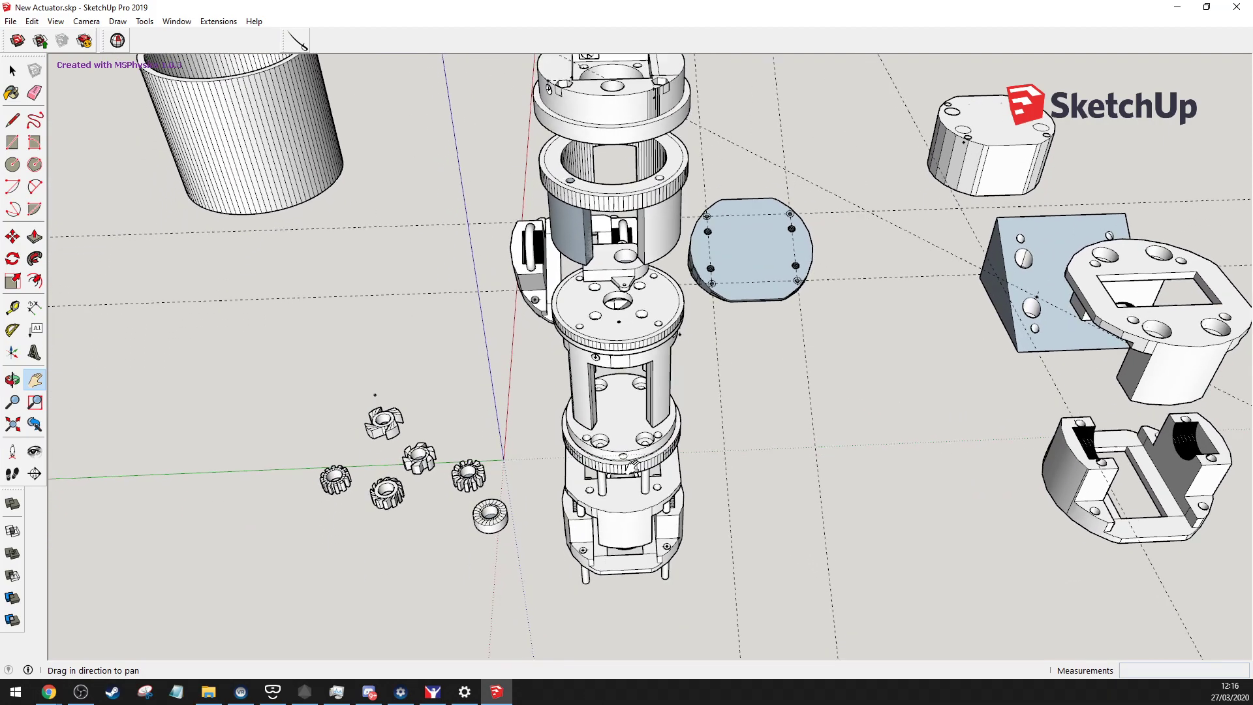
scroll(652, 457, down, 6)
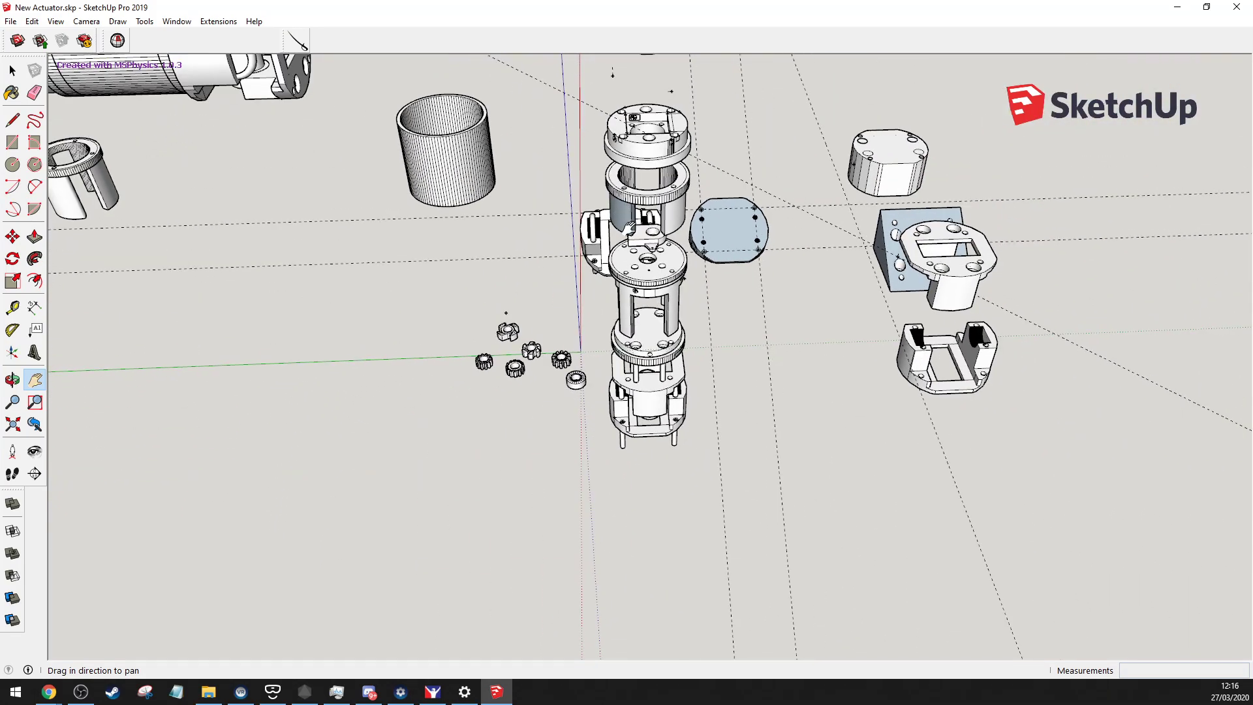
drag(622, 244, 603, 466)
Look along the assembled actuator tube and inspect the small toothed rings beside the exploded stack's base
drag(374, 444, 951, 407)
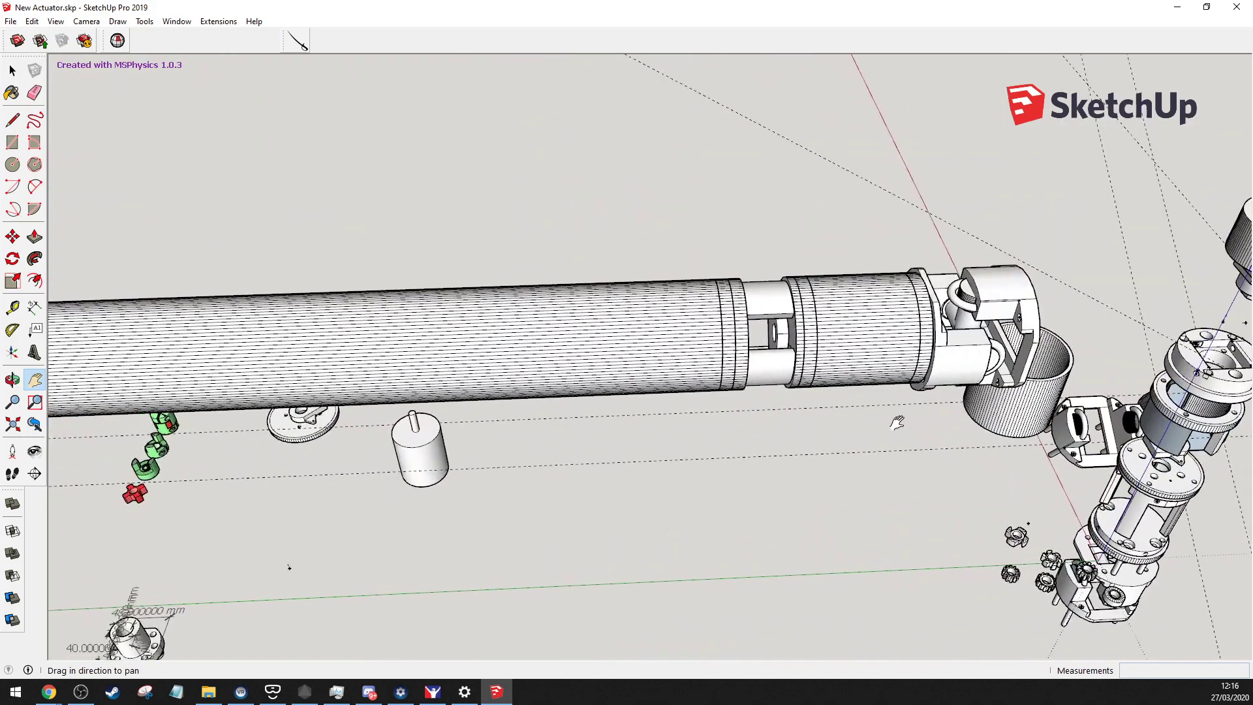
scroll(731, 453, down, 2)
drag(521, 436, 821, 420)
scroll(820, 420, down, 1)
scroll(676, 484, up, 5)
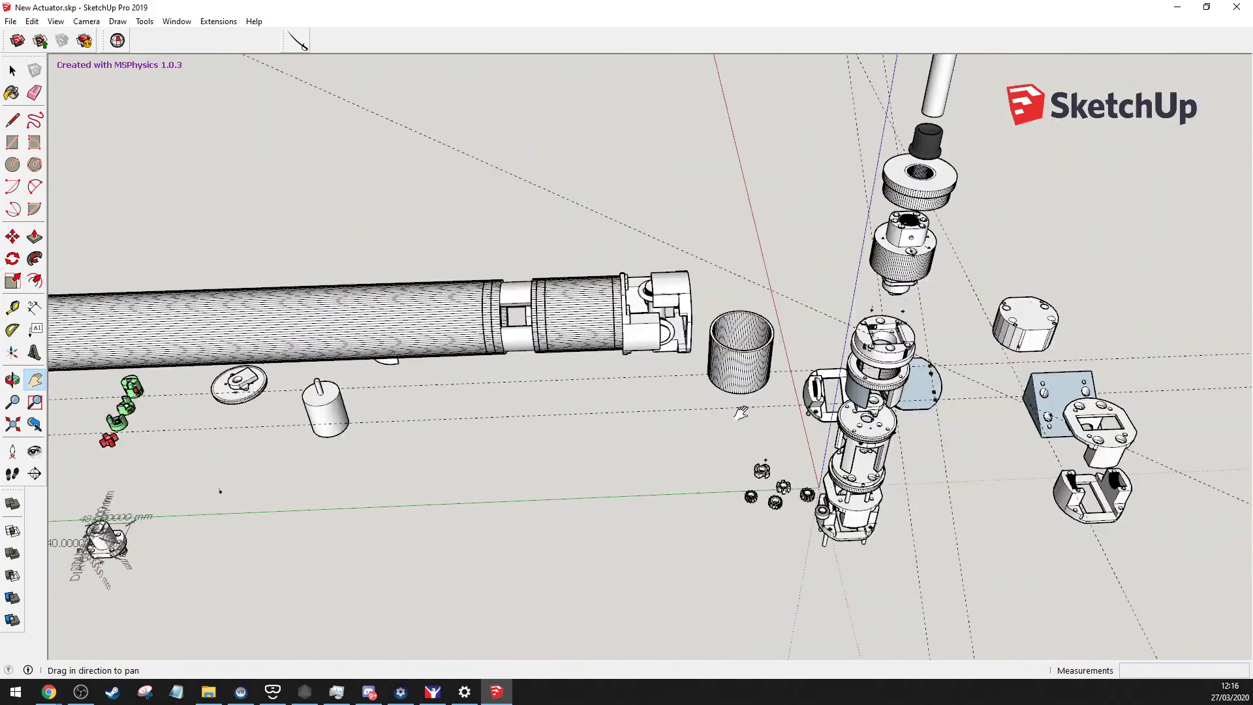
scroll(676, 424, up, 2)
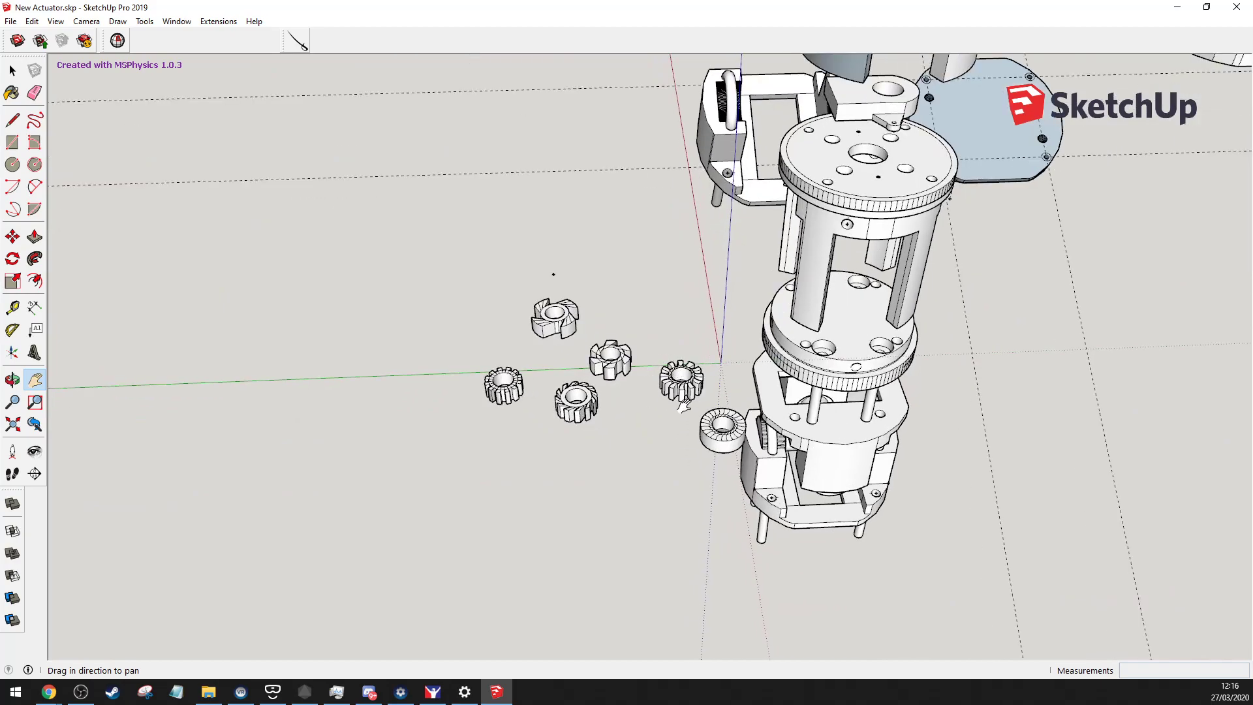
scroll(680, 405, up, 3)
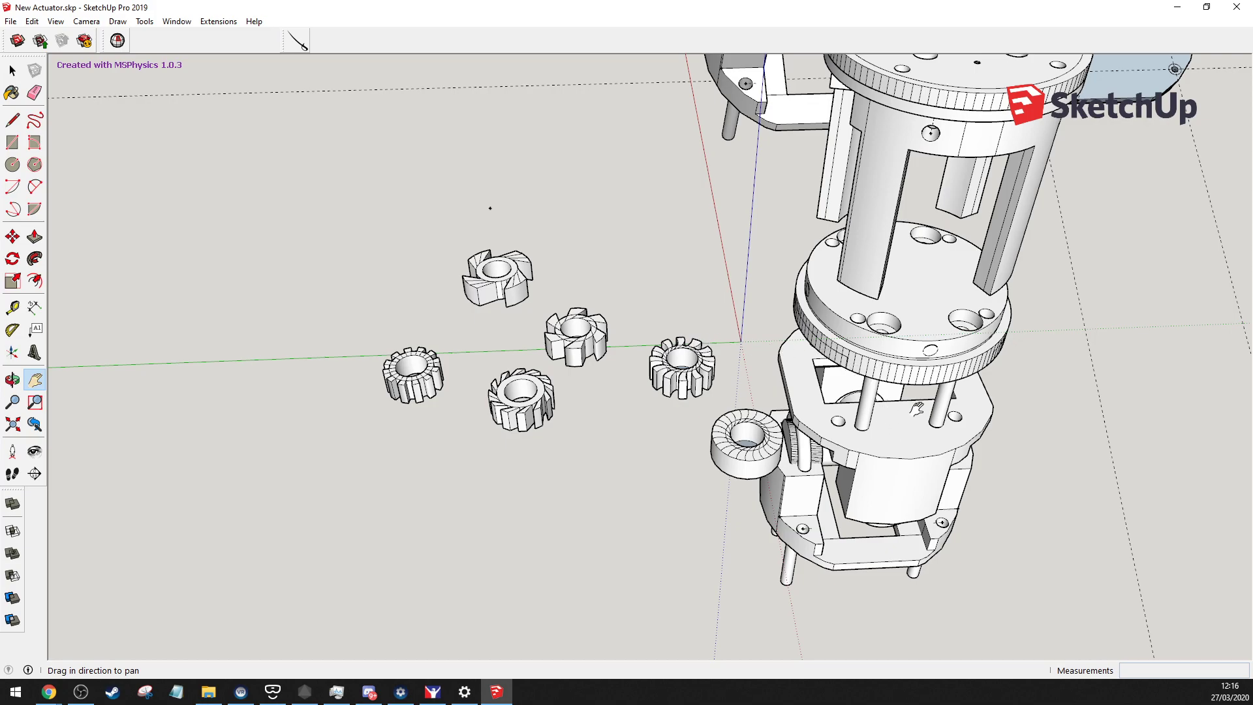
Examine the round flange, pins and joint brackets at the stack's base, and the parts up to the nut carrier from the side
drag(975, 410, 710, 351)
middle_drag(767, 401, 769, 397)
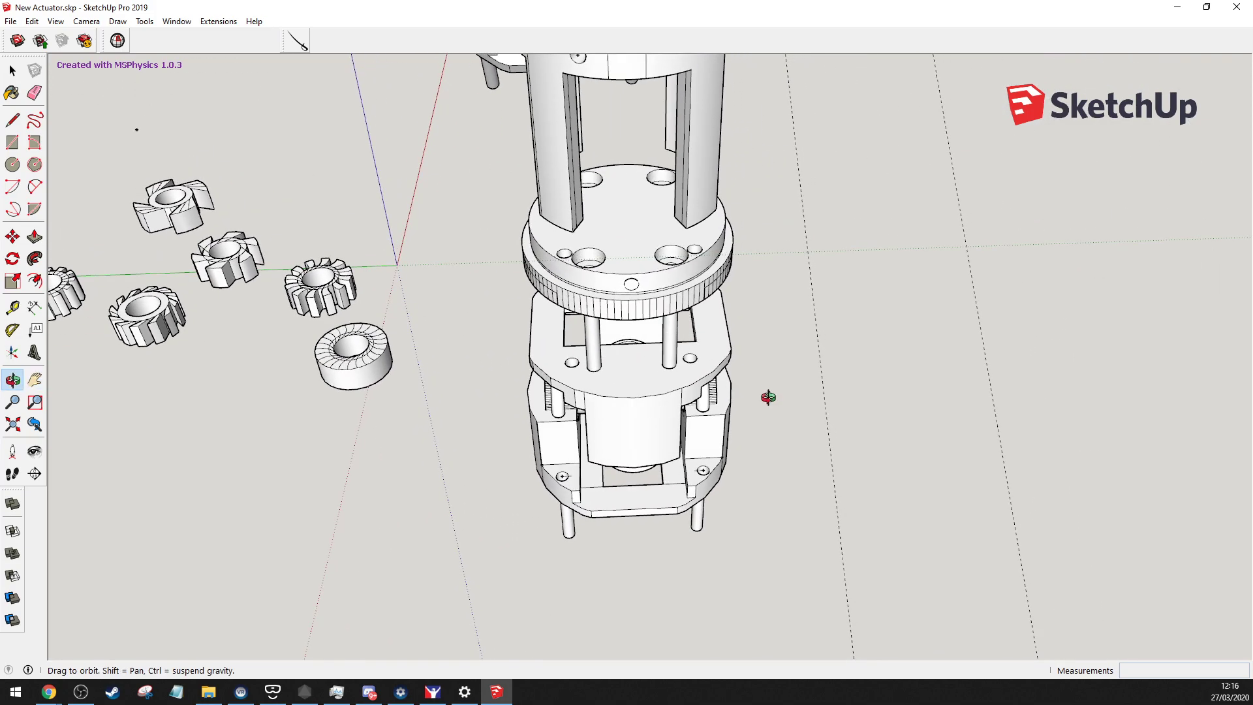
mouse_move(768, 398)
mouse_down()
mouse_move(776, 341)
mouse_move(750, 384)
mouse_up()
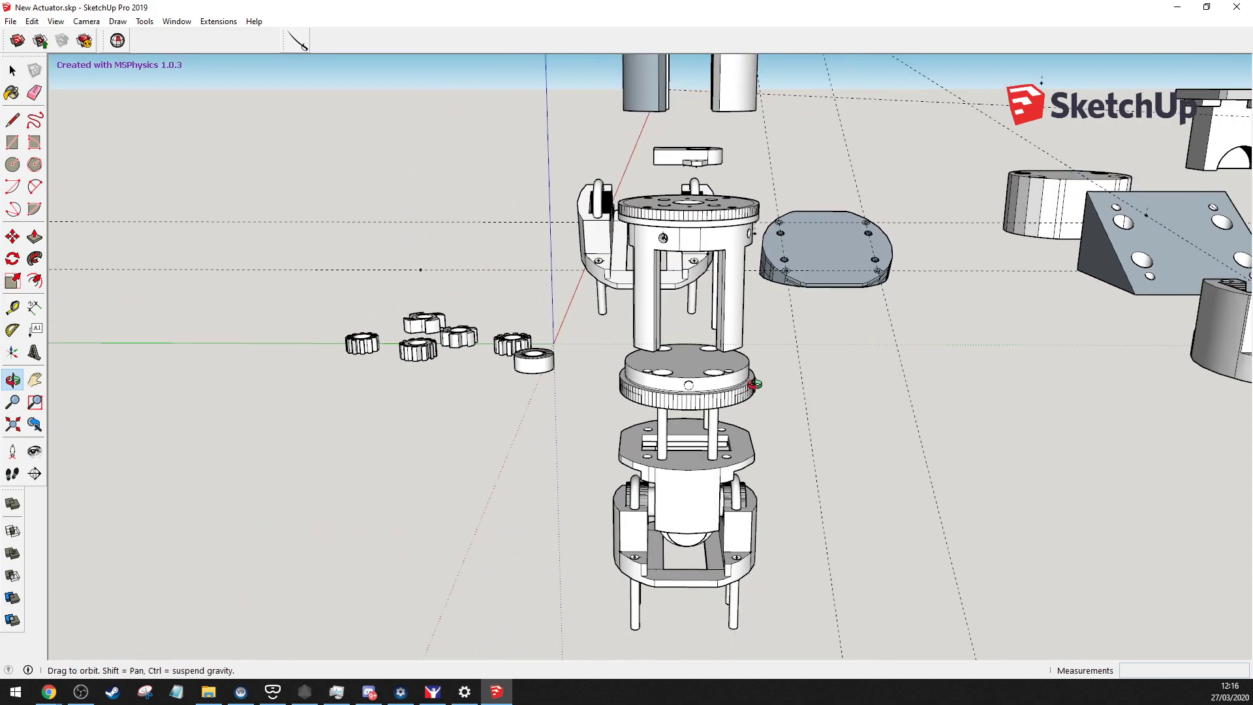
key(h)
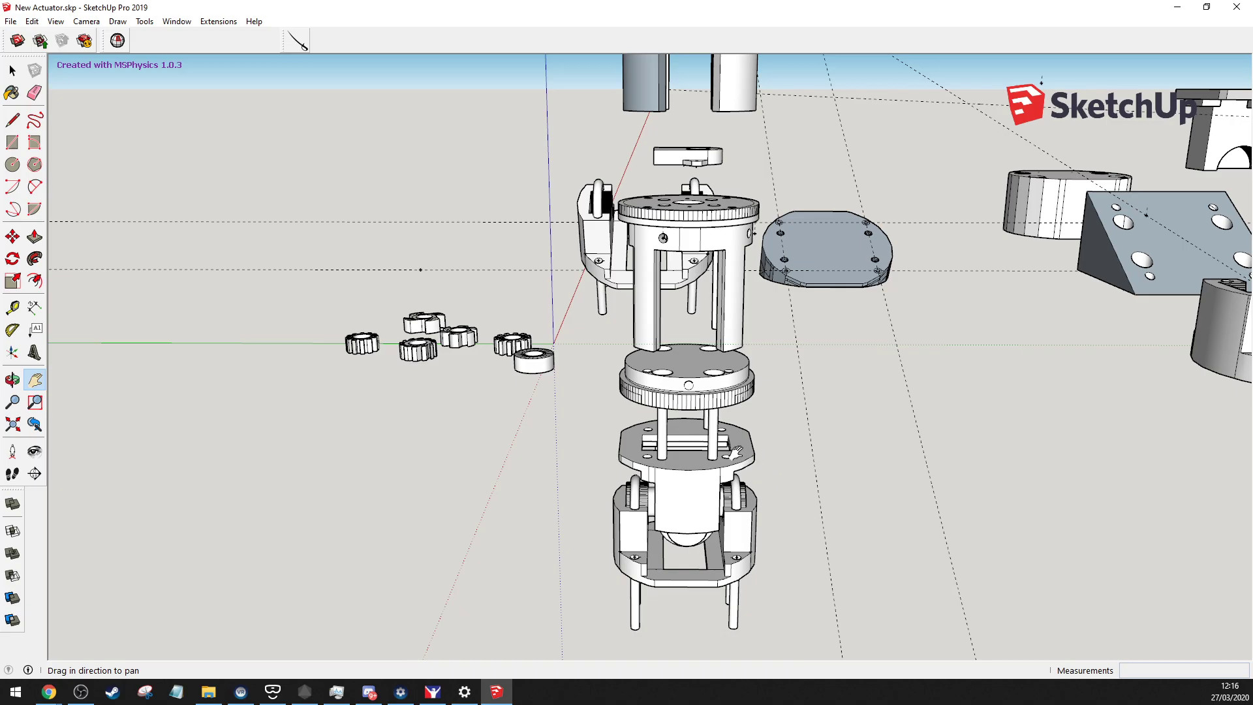
drag(721, 424, 620, 639)
drag(999, 564, 509, 398)
middle_drag(556, 316, 548, 412)
middle_drag(539, 492, 613, 483)
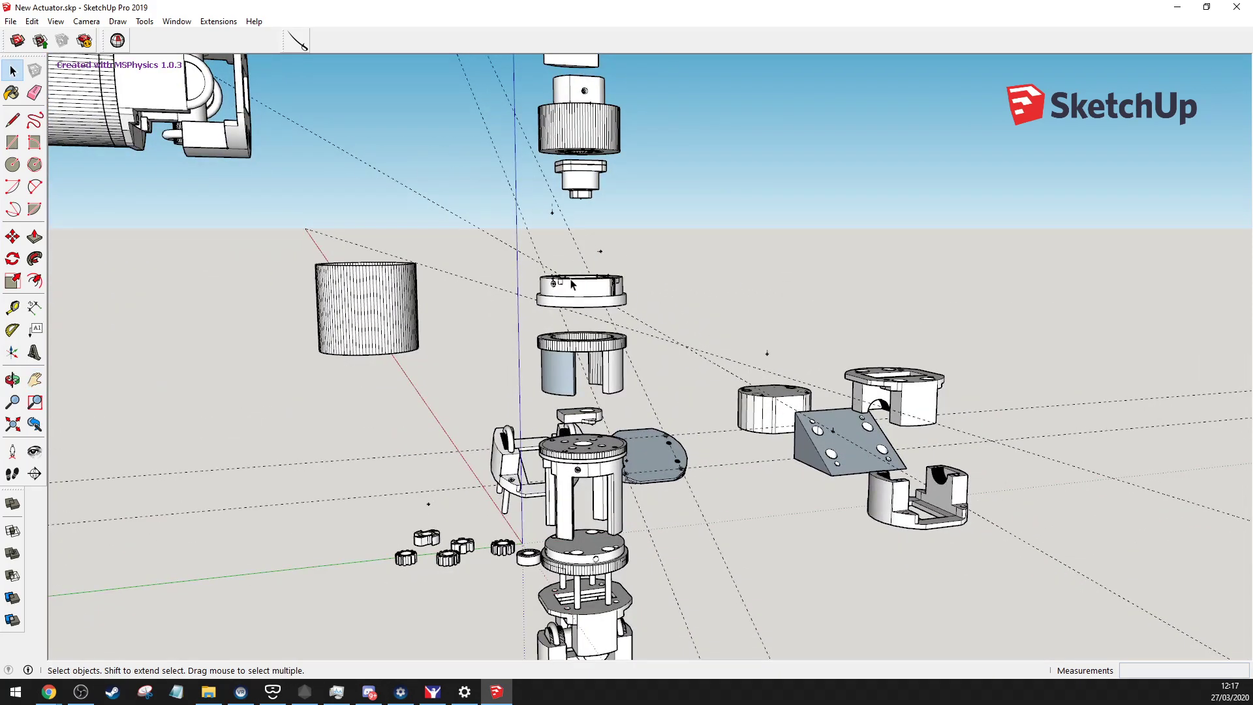
Select the flanged collar above the slotted sleeve, look up the STL export command without running it, and clear the selection
click(589, 303)
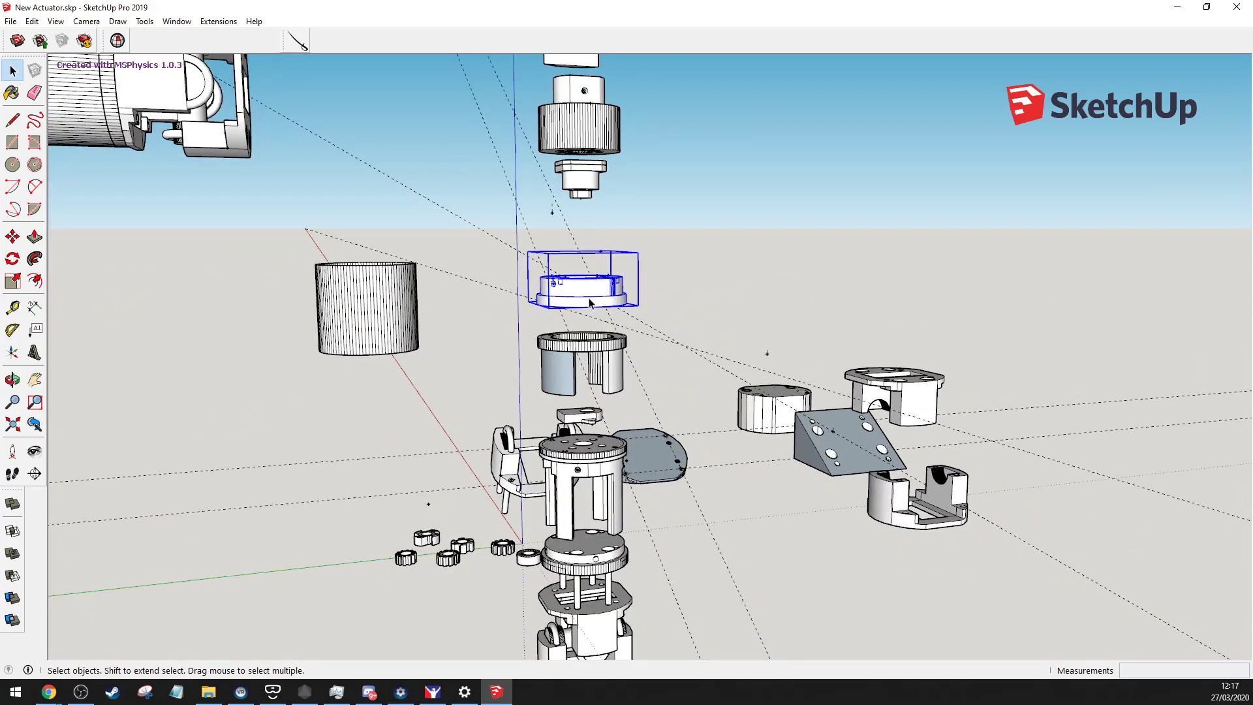
click(10, 21)
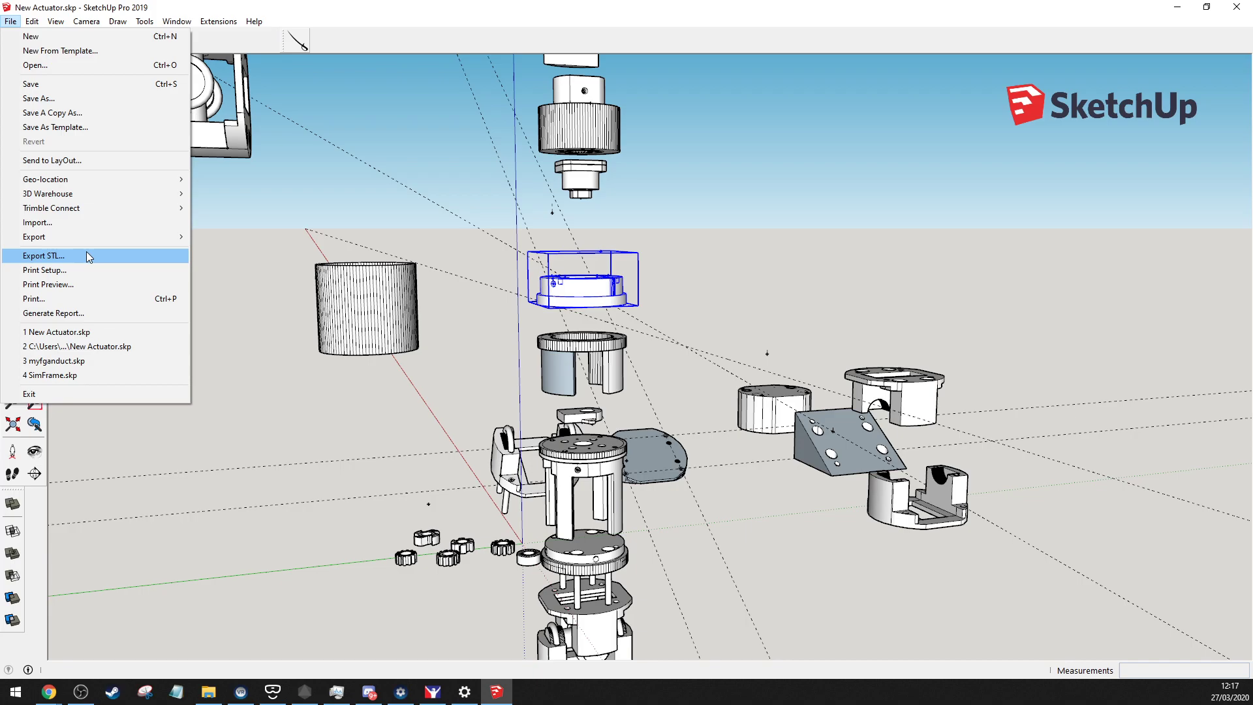
click(571, 341)
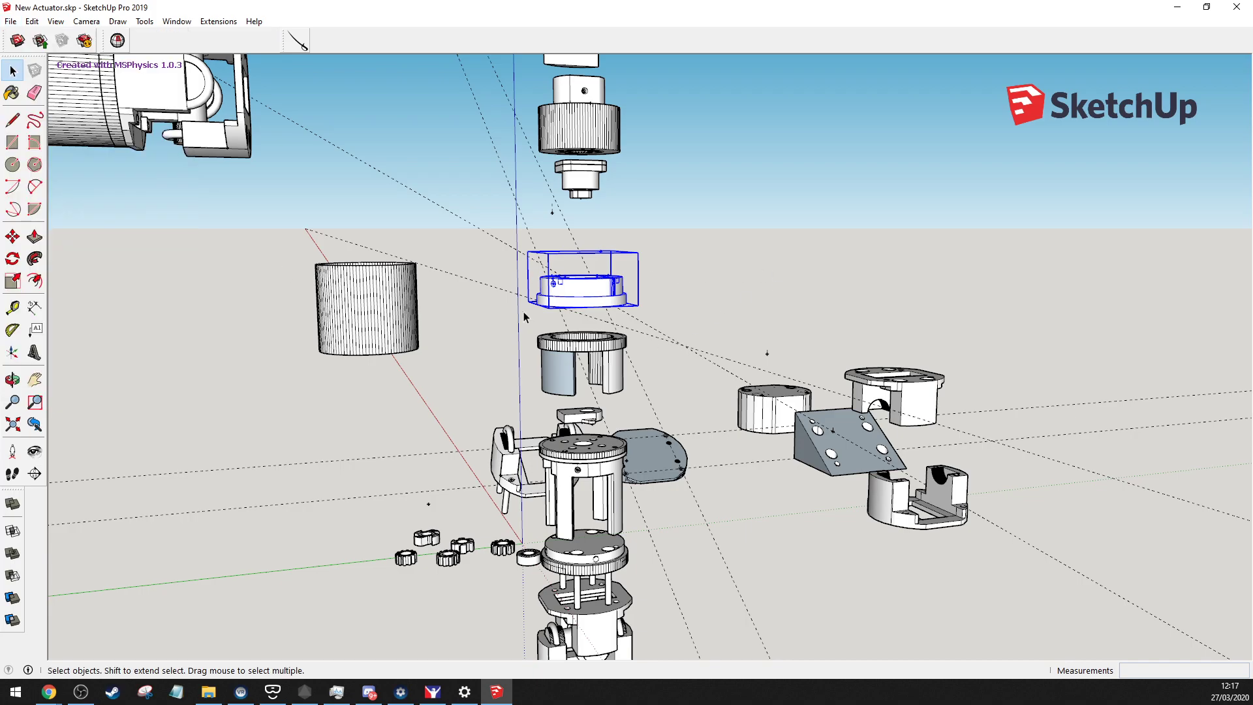
click(476, 238)
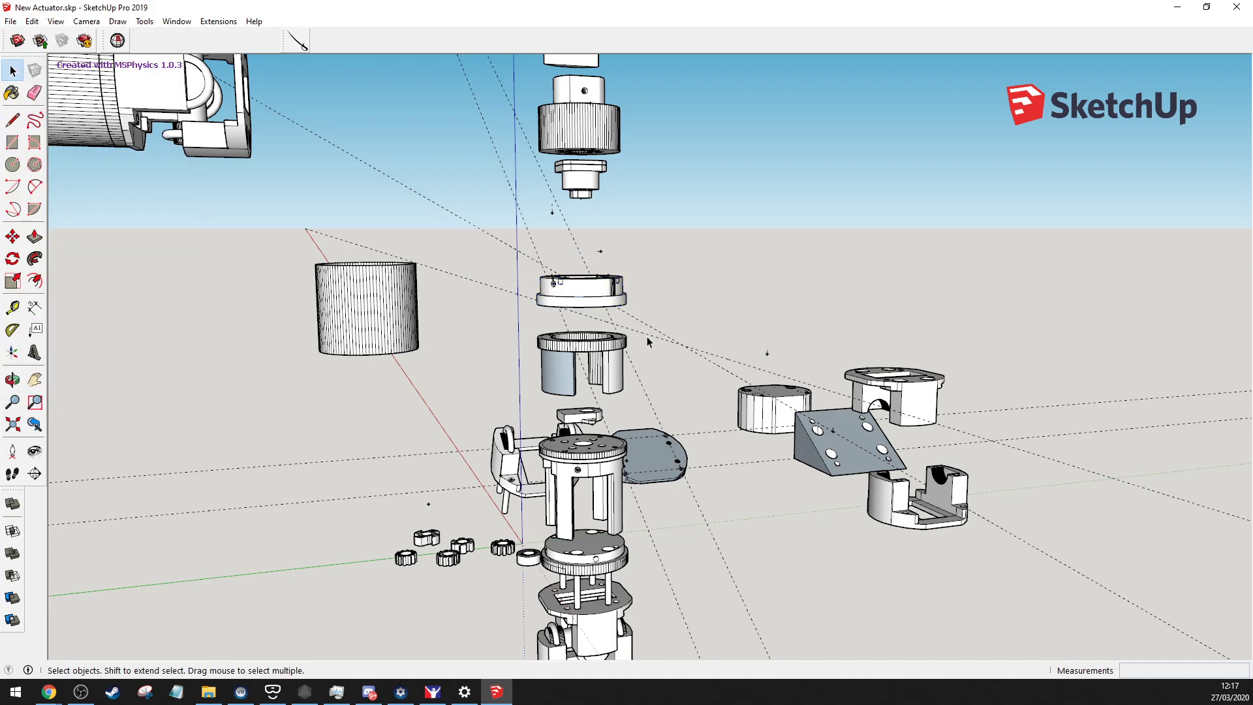
Review the whole layout from above, covering the assembled actuator, the exploded stack and the loose brackets and gears
middle_drag(632, 272, 508, 519)
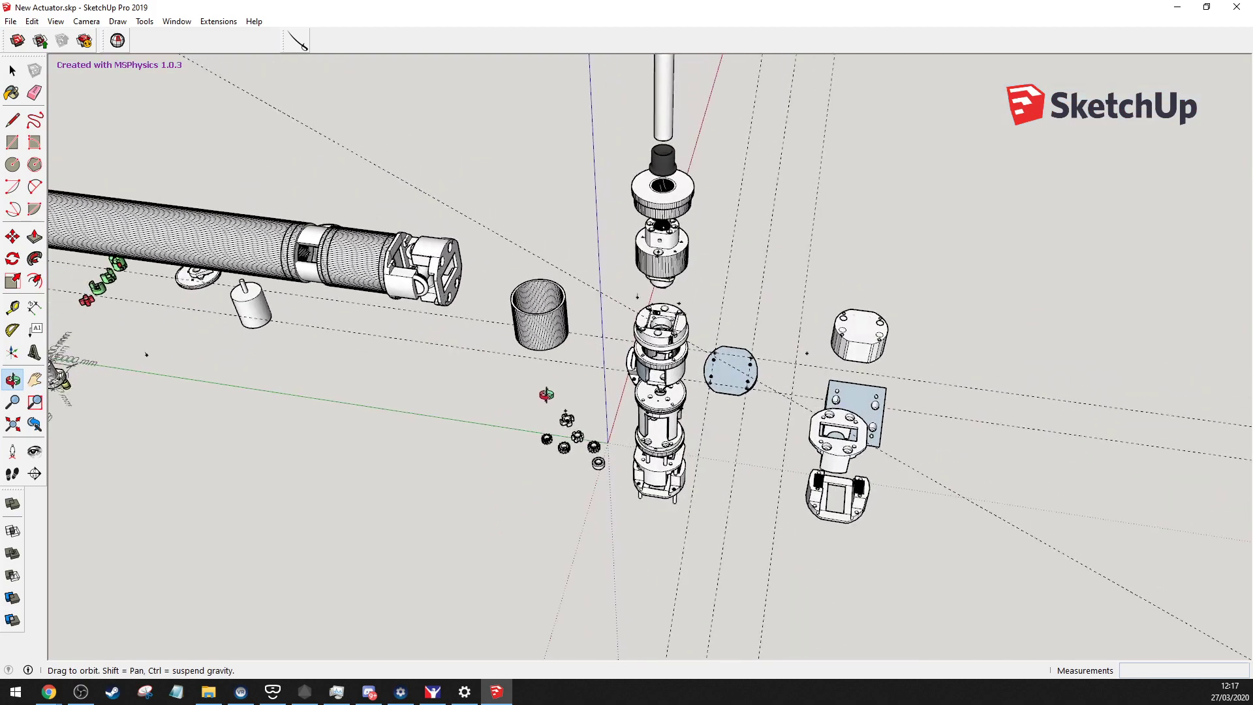
shift+middle_drag(547, 394, 874, 382)
scroll(1036, 363, down, 1)
shift+middle_drag(1036, 363, 857, 402)
scroll(816, 323, up, 1)
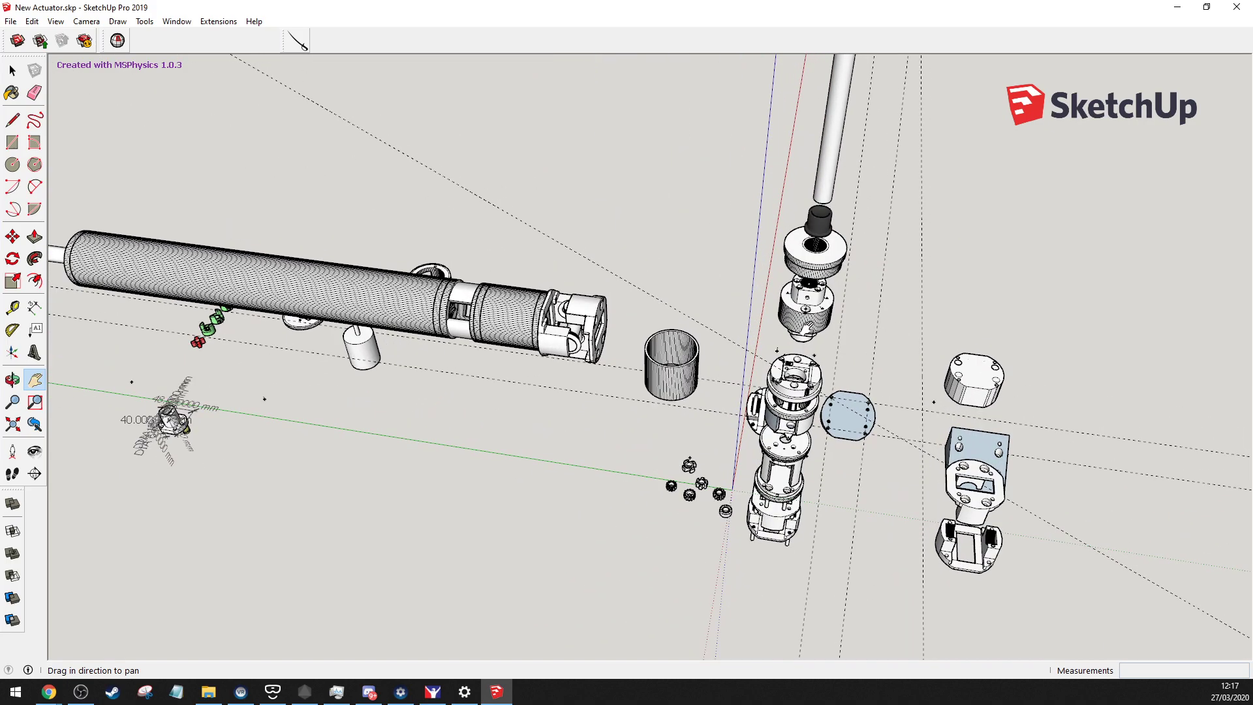
shift+middle_drag(780, 342, 673, 341)
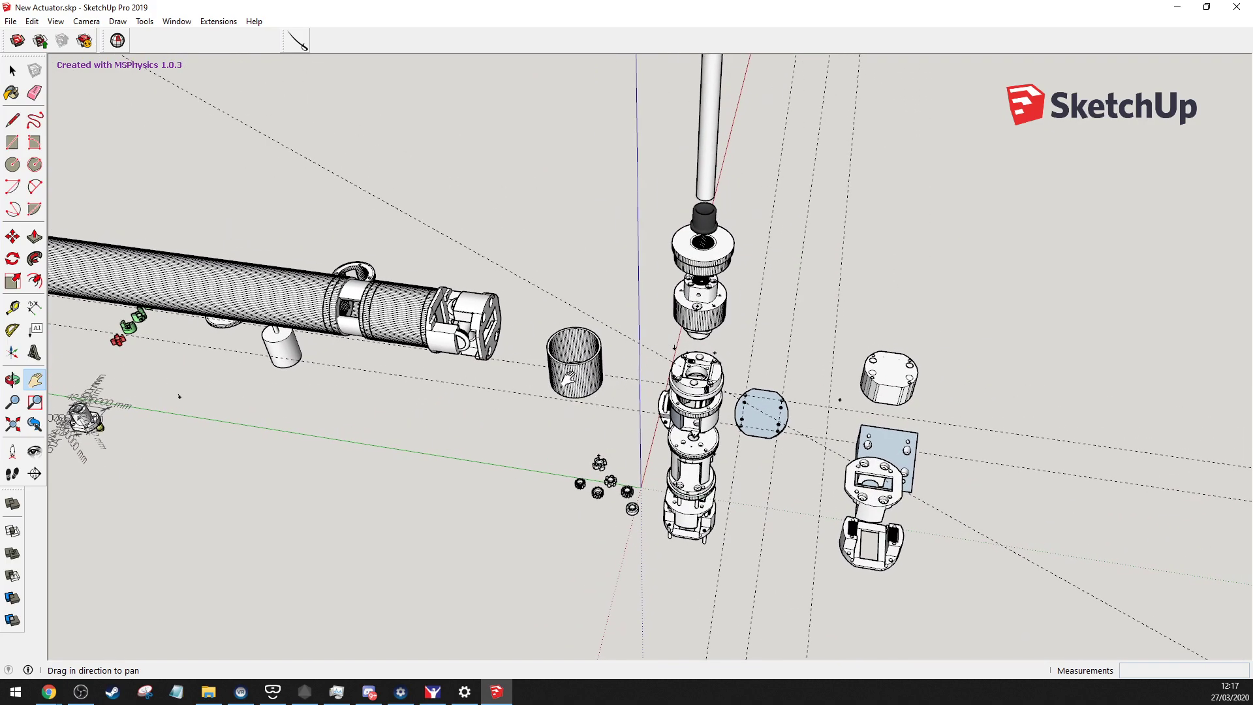
shift+middle_drag(484, 392, 681, 380)
scroll(663, 493, up, 2)
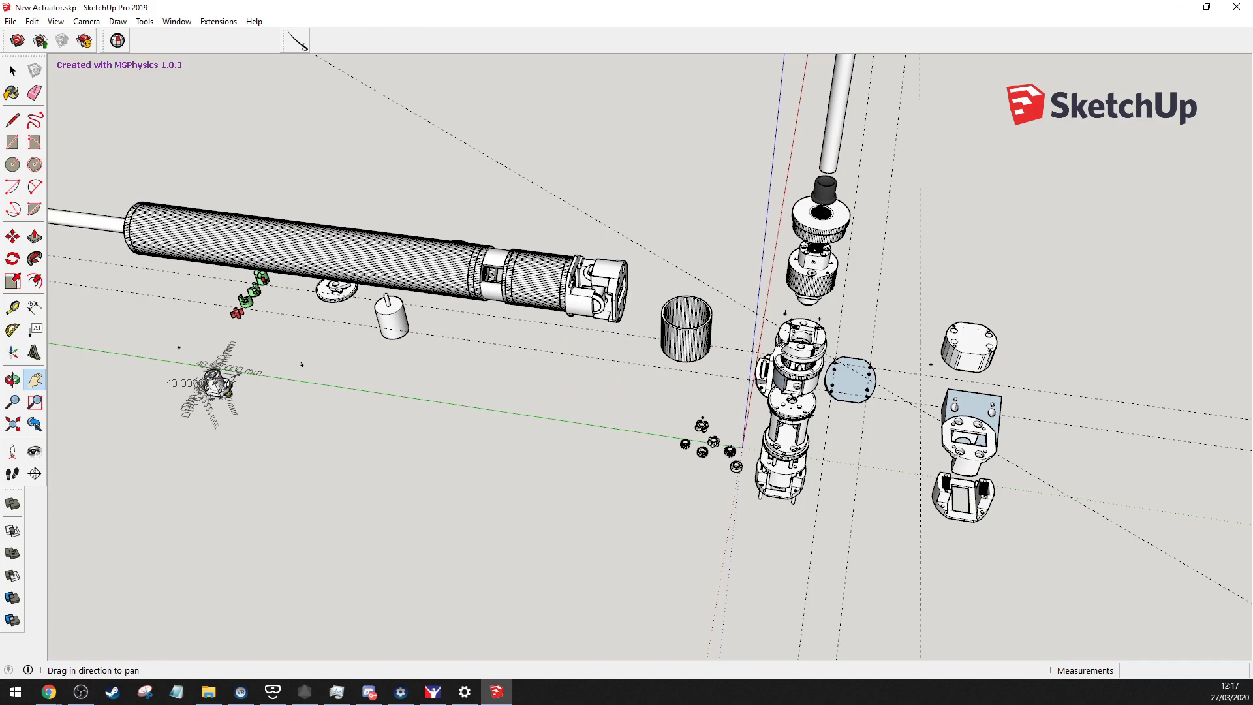
View the complete actuator and its exploded components from a high diagonal angle and from a near-level side view
middle_drag(800, 338, 729, 314)
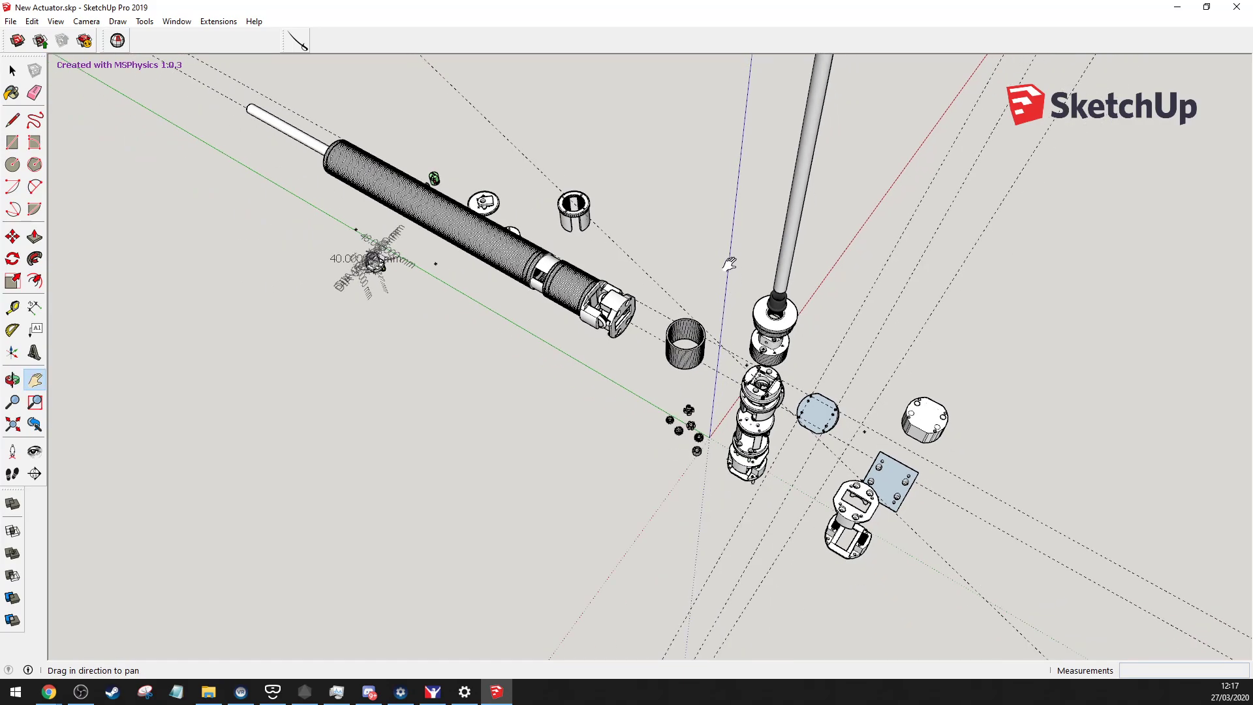
shift+middle_drag(729, 263, 555, 352)
middle_drag(632, 512, 699, 322)
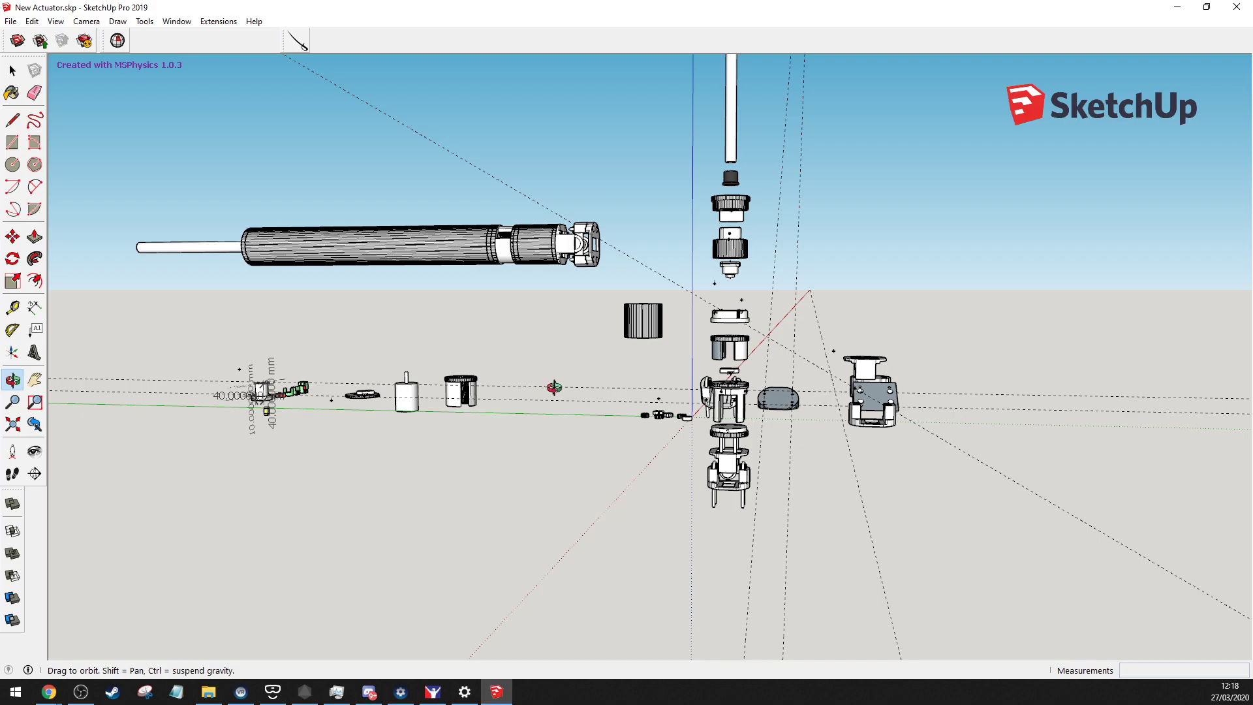
key(h)
drag(654, 364, 559, 450)
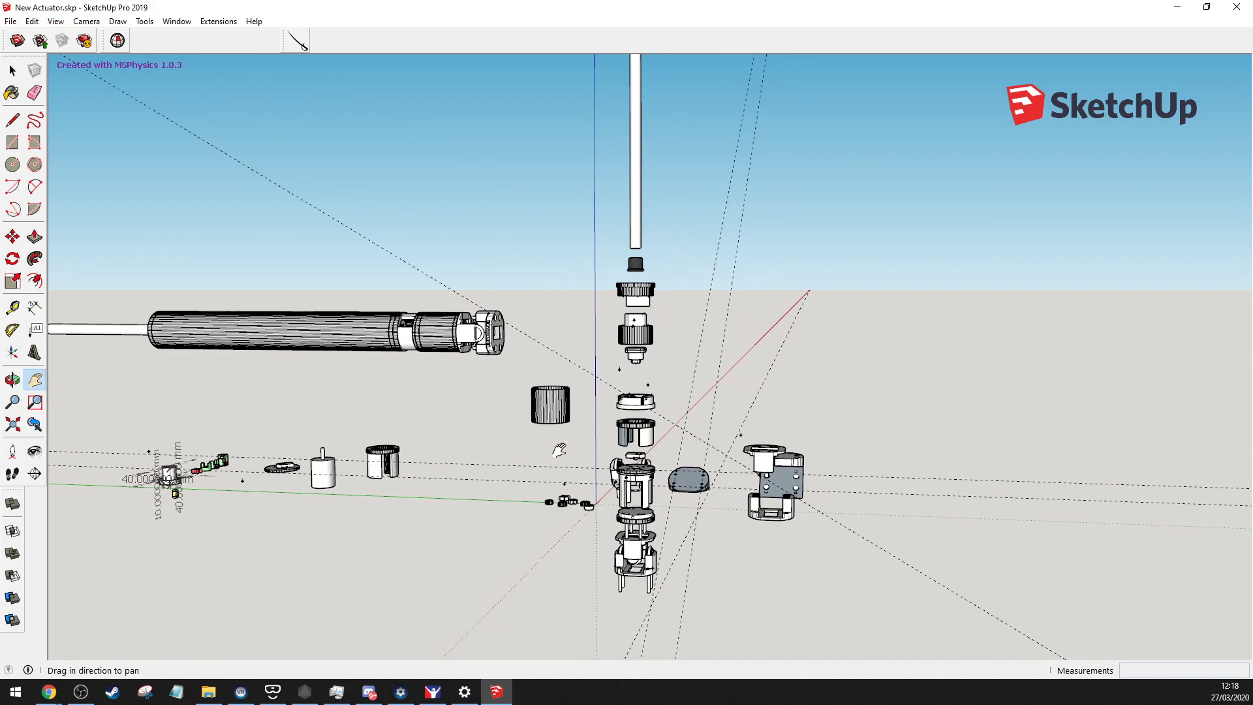